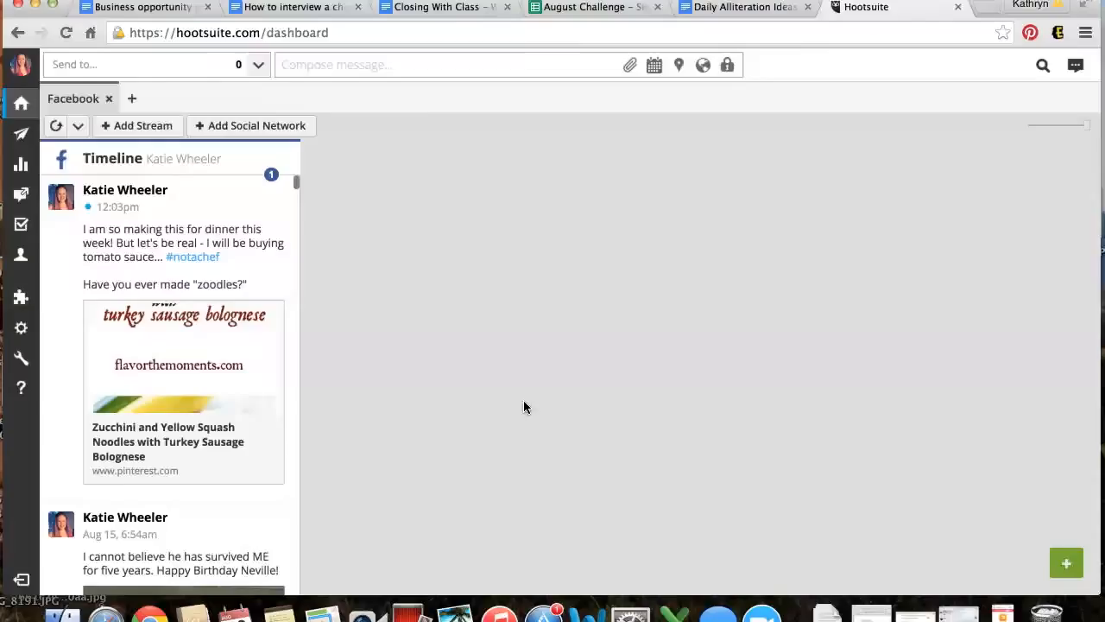
Switch to the Publisher view listing scheduled messages
left_click(20, 138)
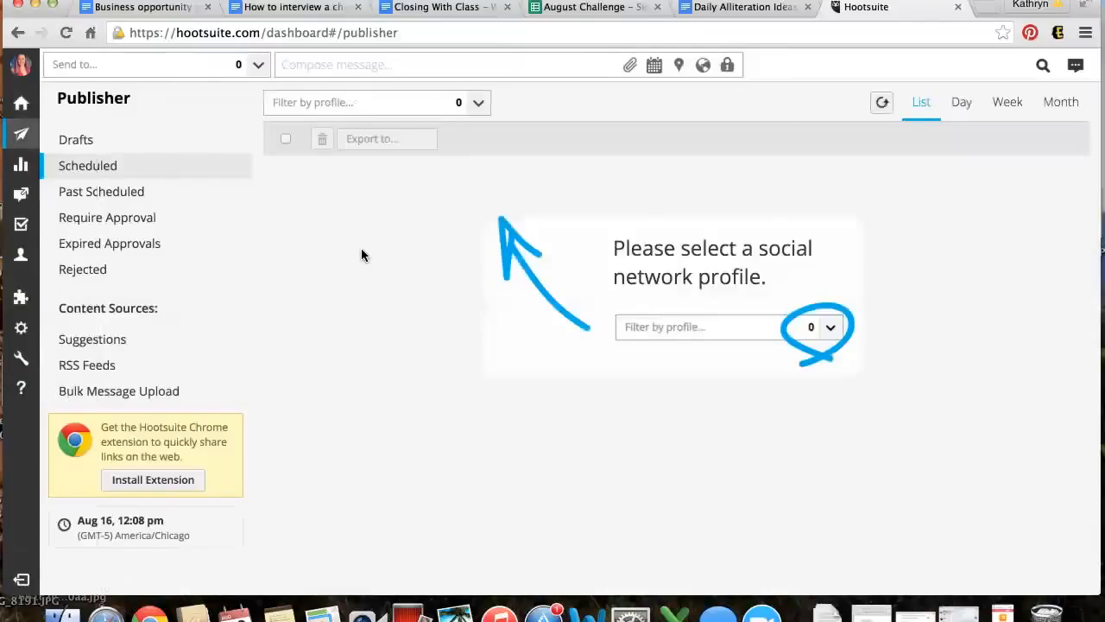
Compose a new message titled 'CHECK IN // Monday Day 1' with three numbered placeholder lines
left_click(425, 67)
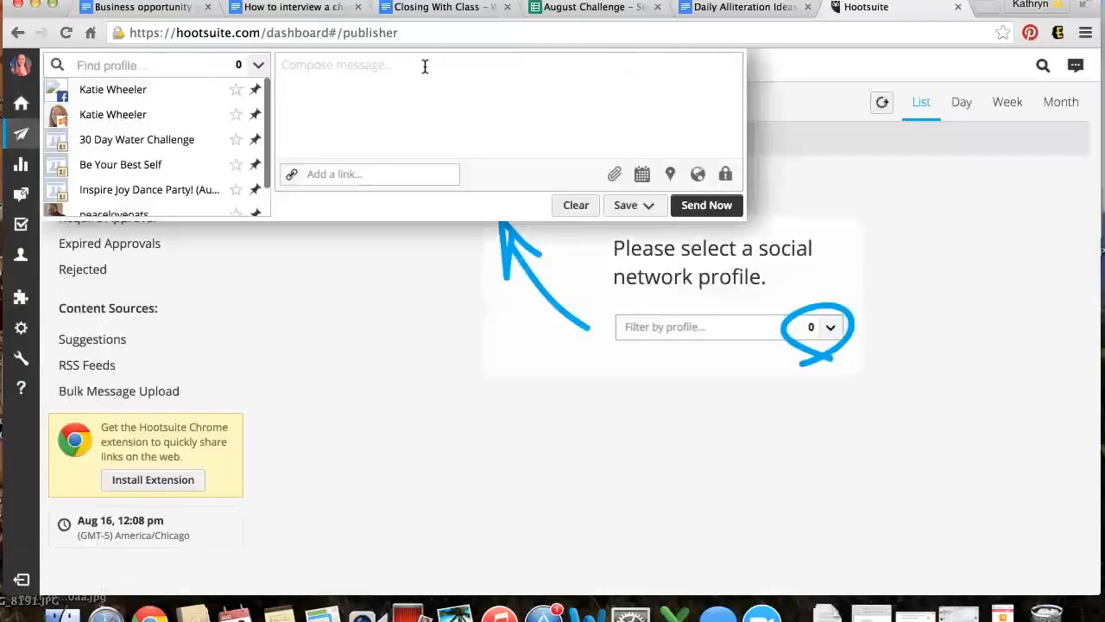
left_click(385, 105)
type("CHECK I")
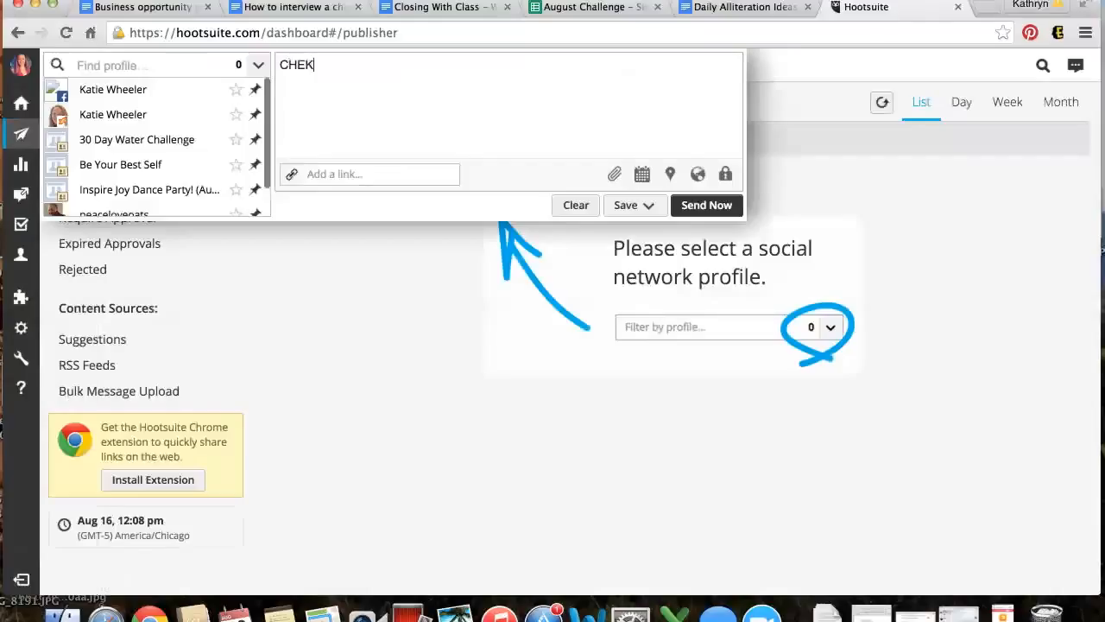
type("N // Monday Day")
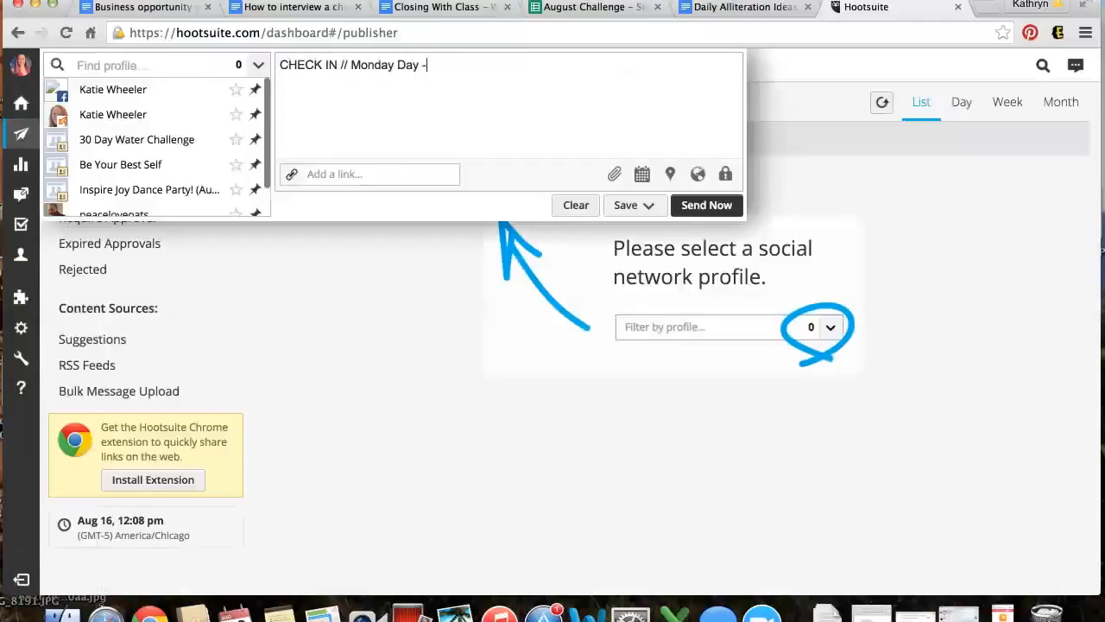
type(" 1")
key("Return")
type("1. slakdjfaslh")
key("Return")
type("2lkjsslkjdflas'k")
key("Return")
type("3. sa;lkdfjosihwen")
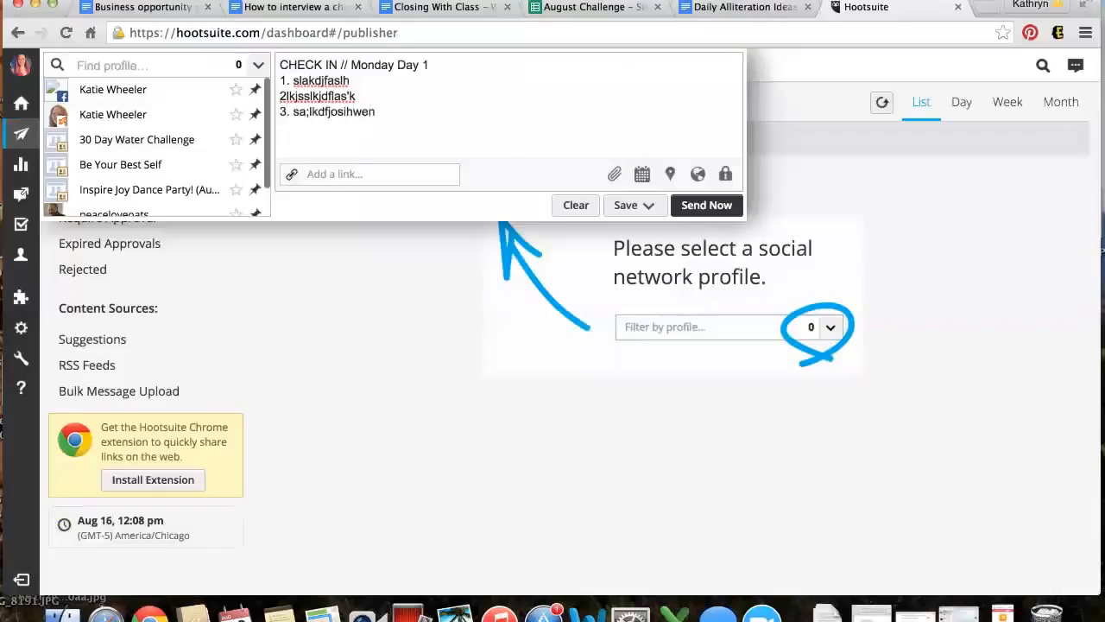
key("BackSpace")
mouse_move(54, 99)
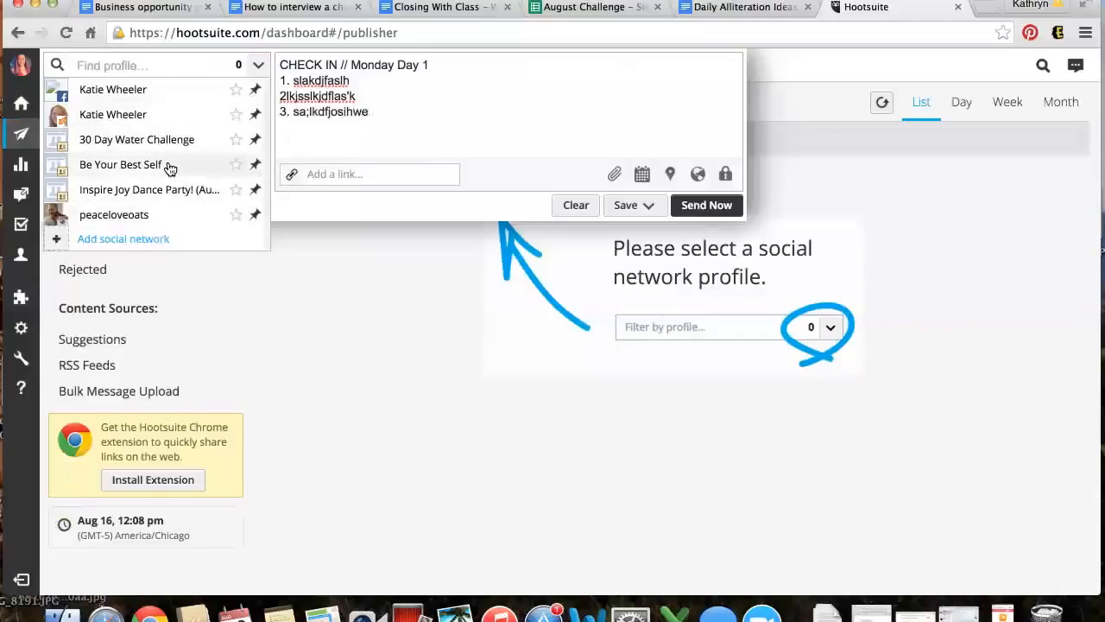
Add a social network and choose Connect with Facebook
left_click(142, 249)
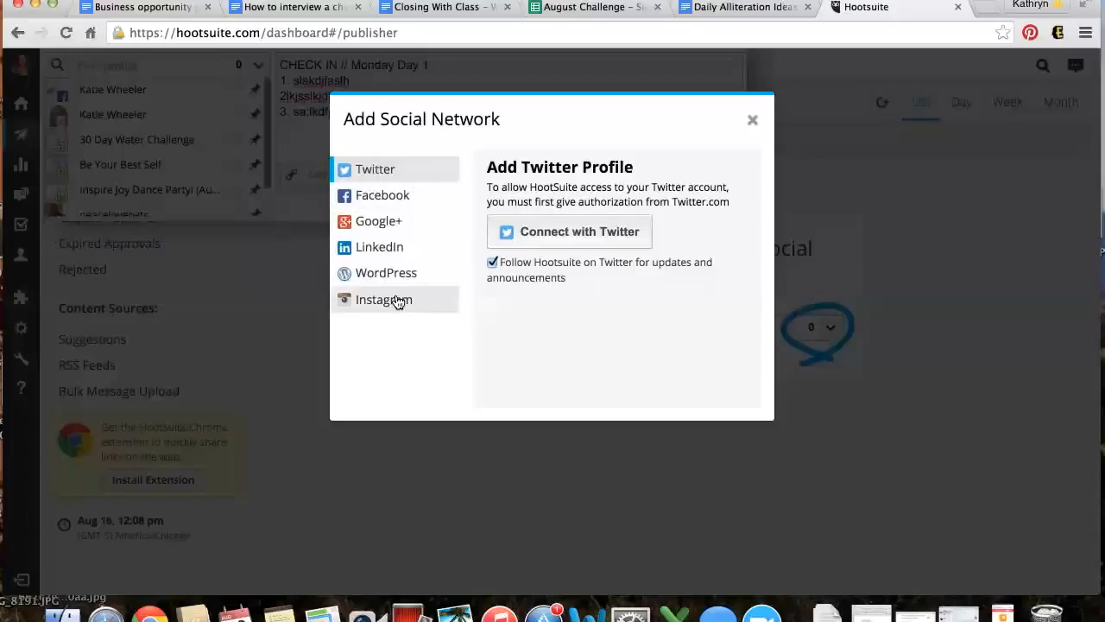
left_click(420, 197)
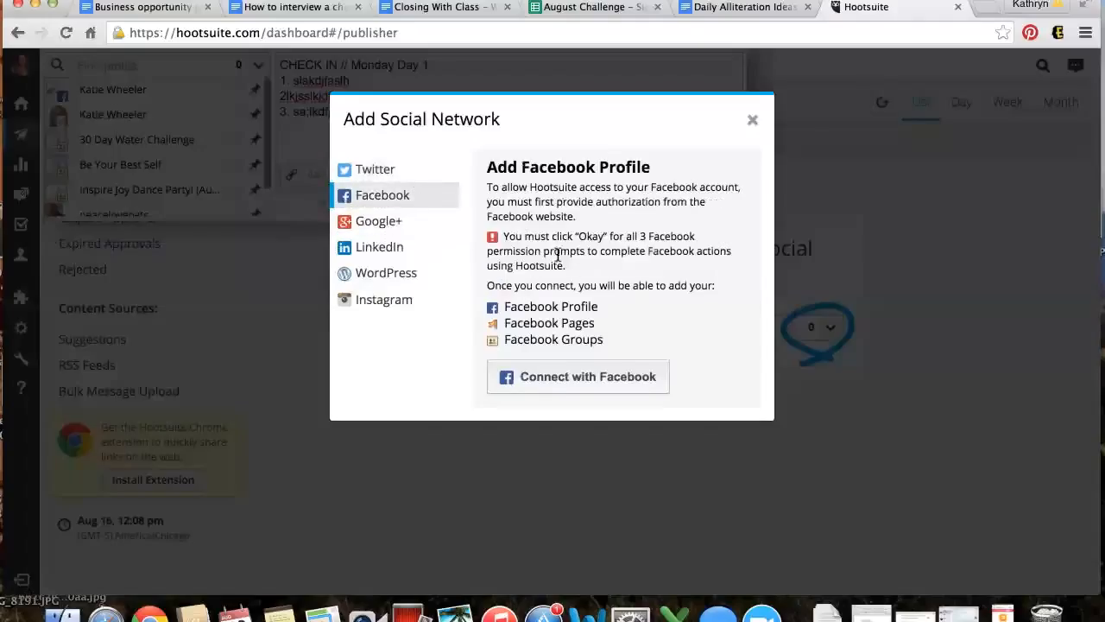
left_click(563, 379)
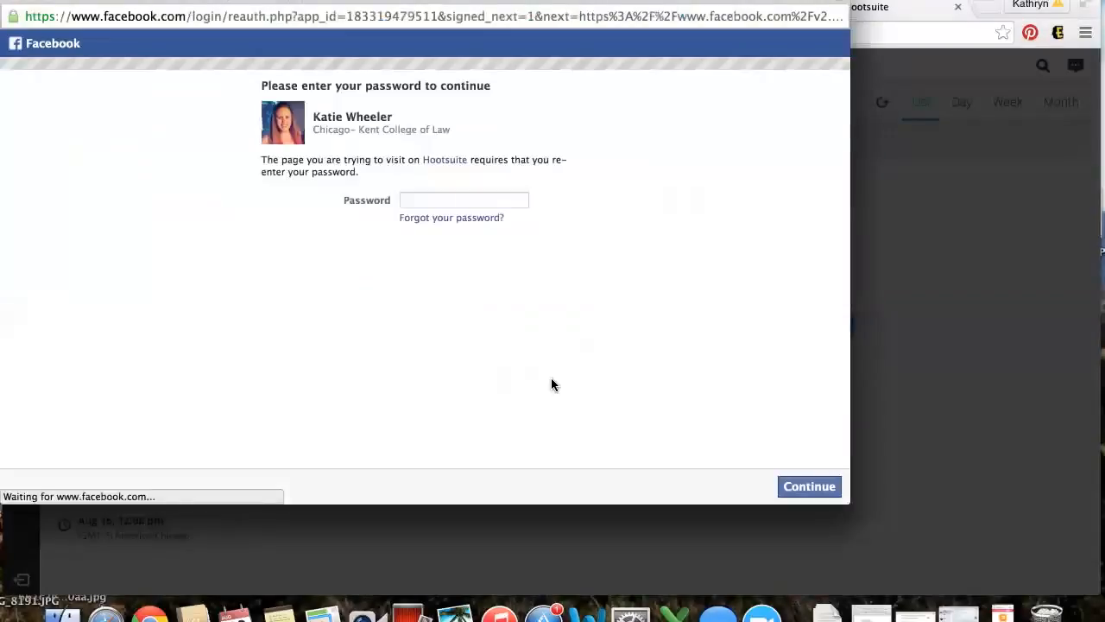
Enter the Facebook account password, retyping it after an error, to authorize Hootsuite
left_click(506, 196)
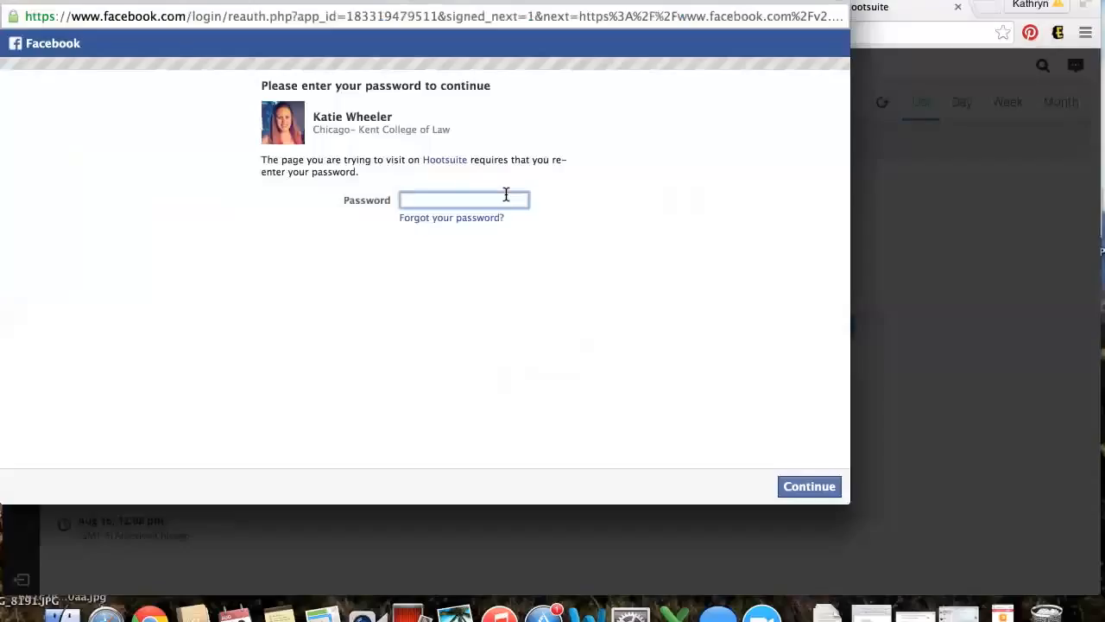
type("•••••••••••••")
key("Return")
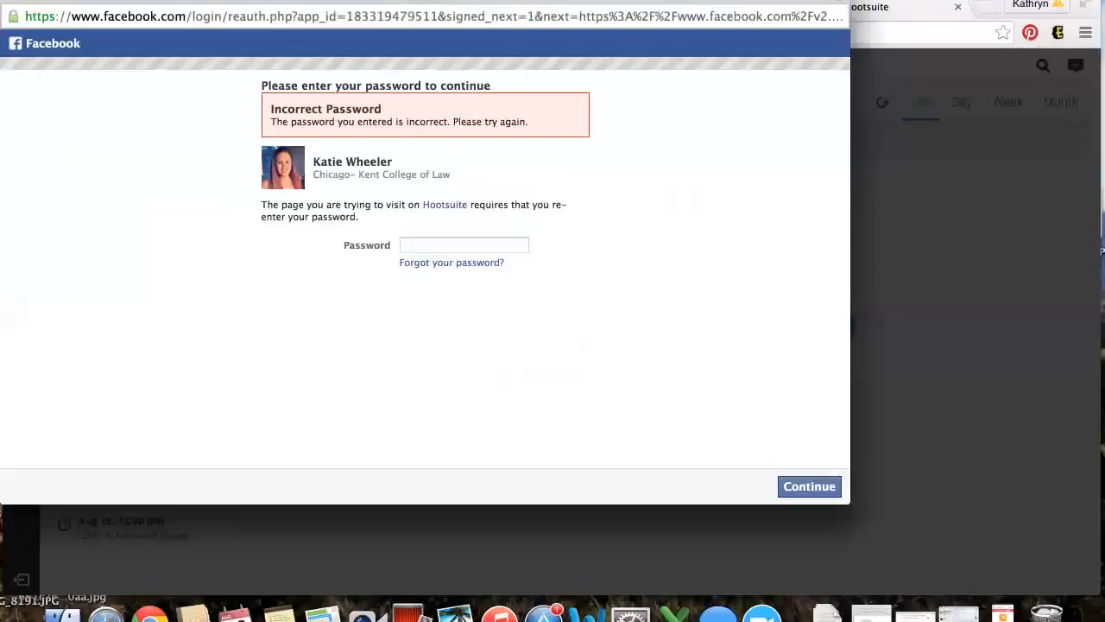
left_click(494, 245)
type("••••••••")
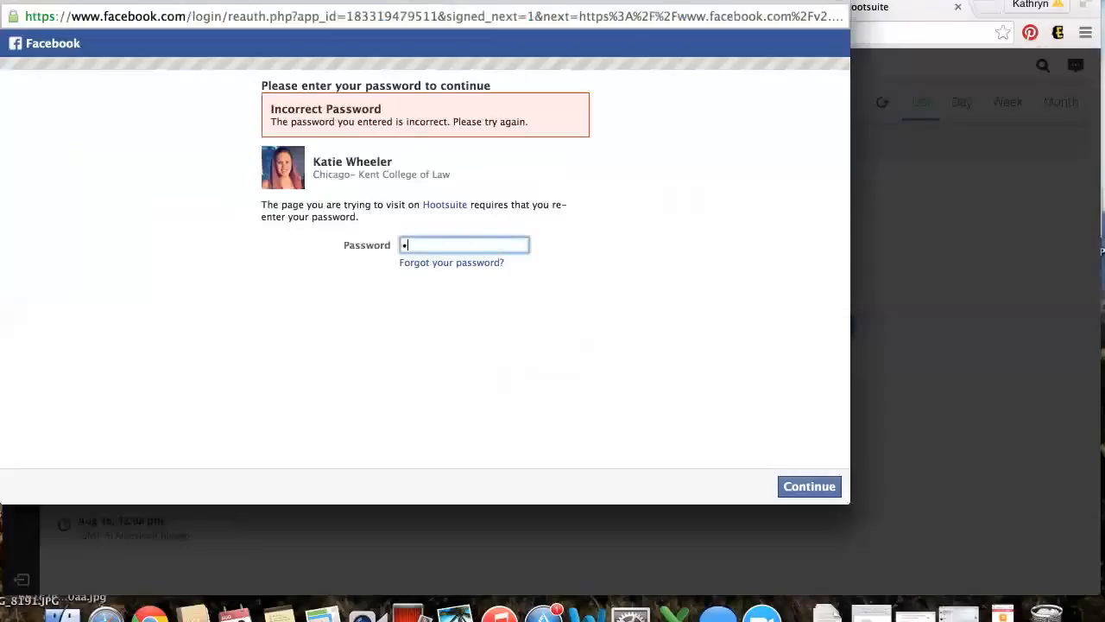
type("••••••")
key("Return")
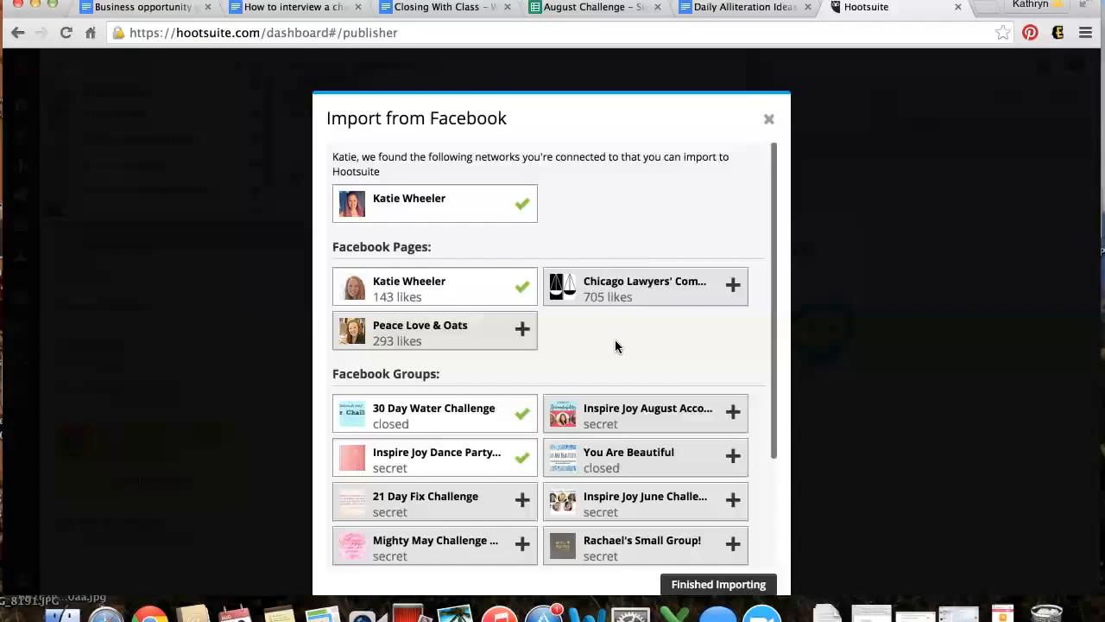
Mark the 30 Day Water Challenge group for import and review the checked Facebook groups
scroll(615, 347, "down", 1)
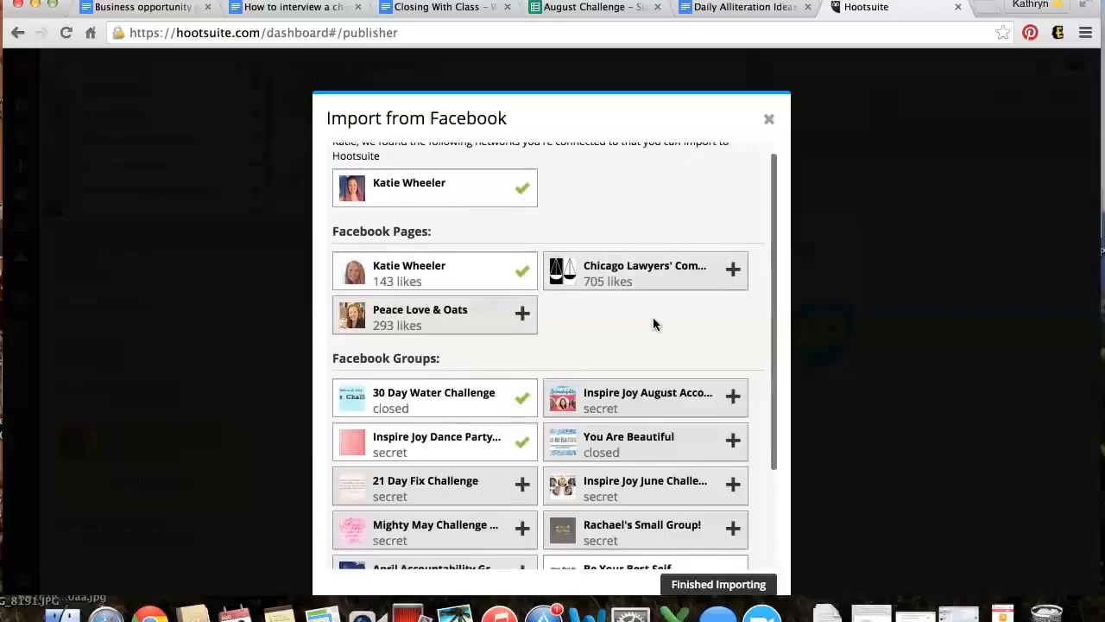
scroll(551, 339, "down", 5)
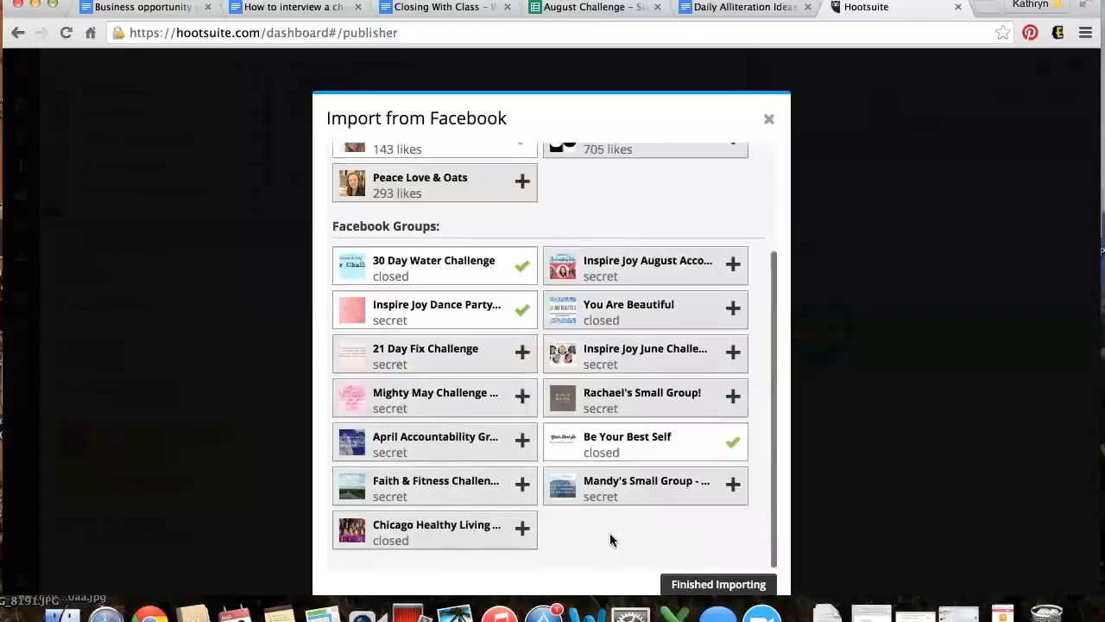
left_click(652, 273)
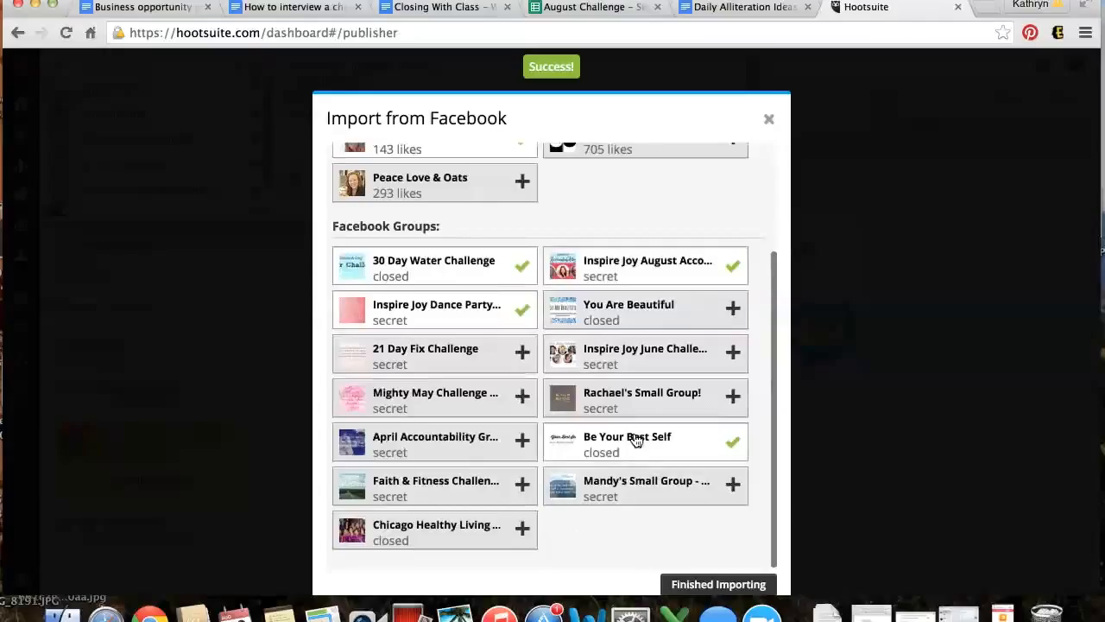
scroll(449, 387, "up", 2)
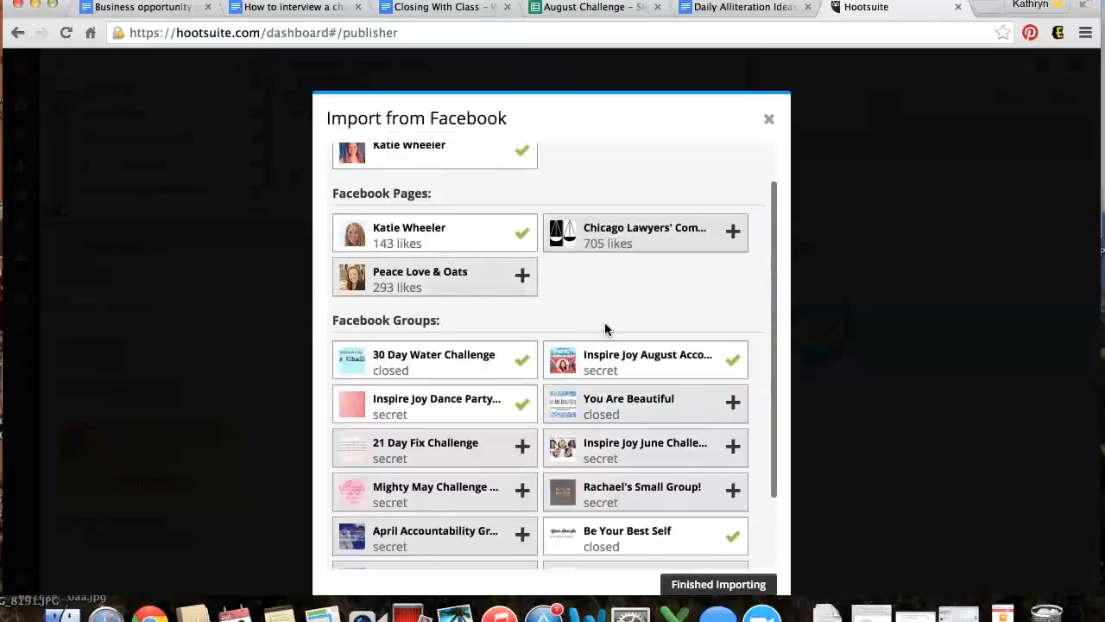
scroll(604, 328, "up", 1)
scroll(605, 328, "up", 1)
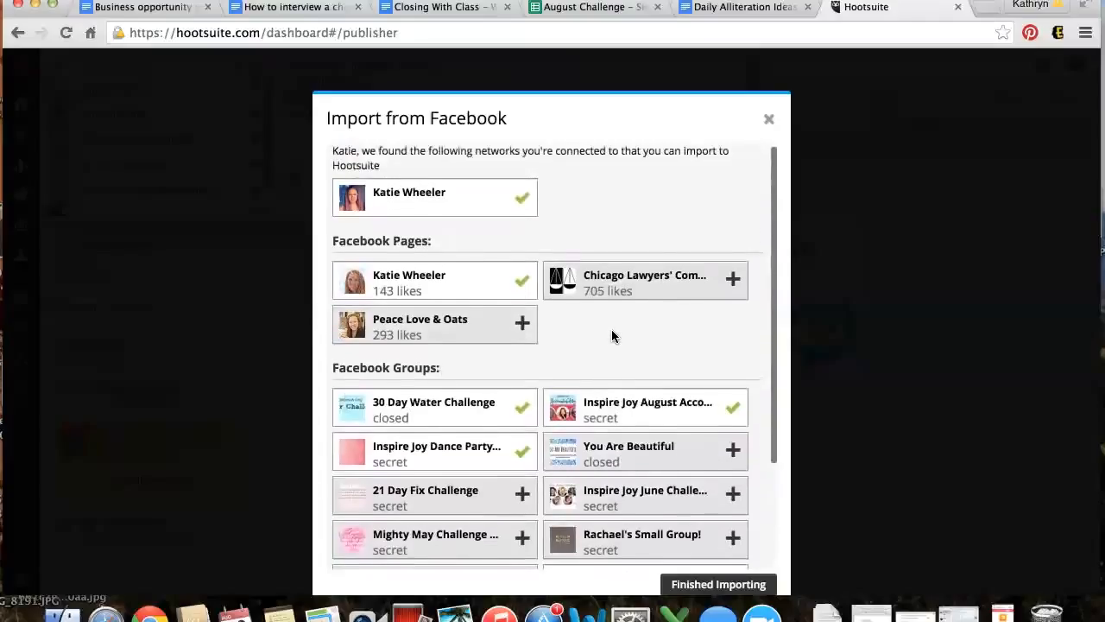
scroll(611, 331, "down", 1)
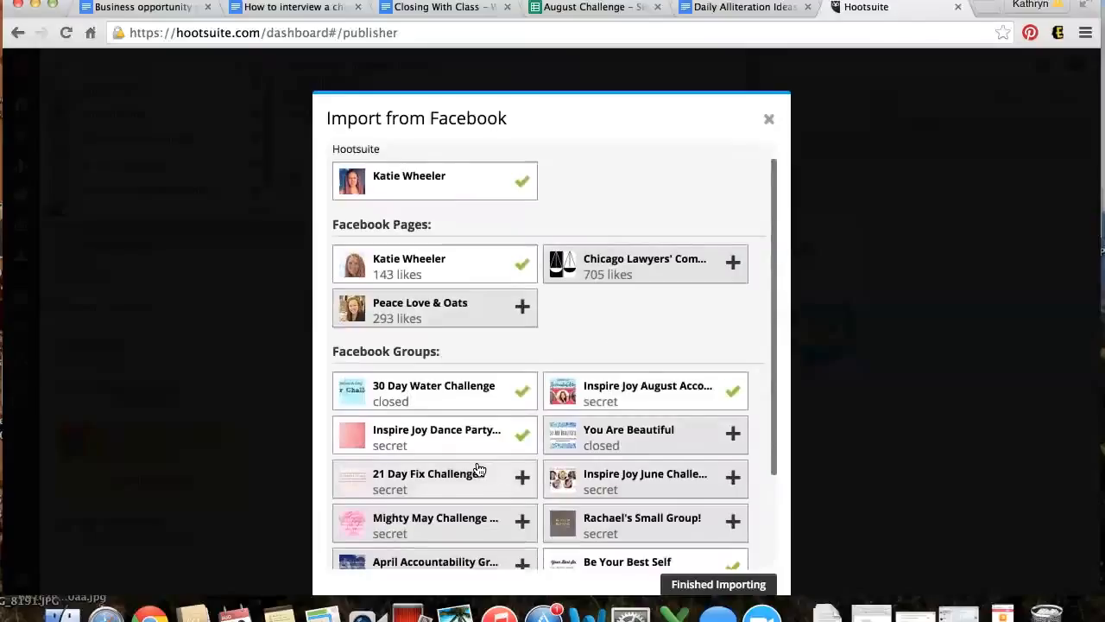
scroll(508, 499, "down", 3)
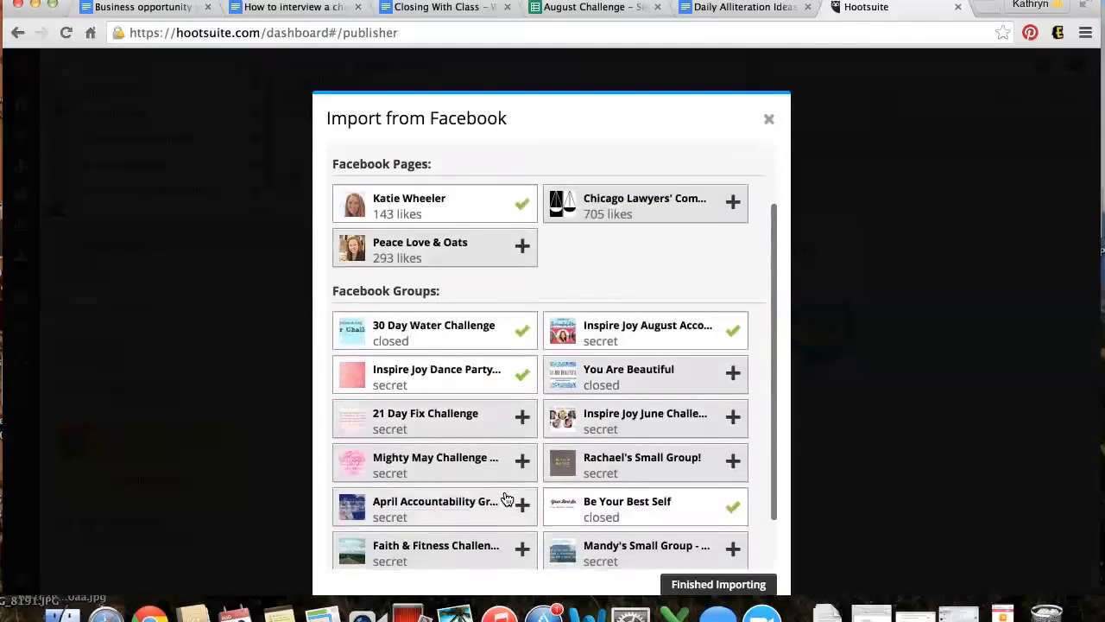
scroll(509, 497, "up", 4)
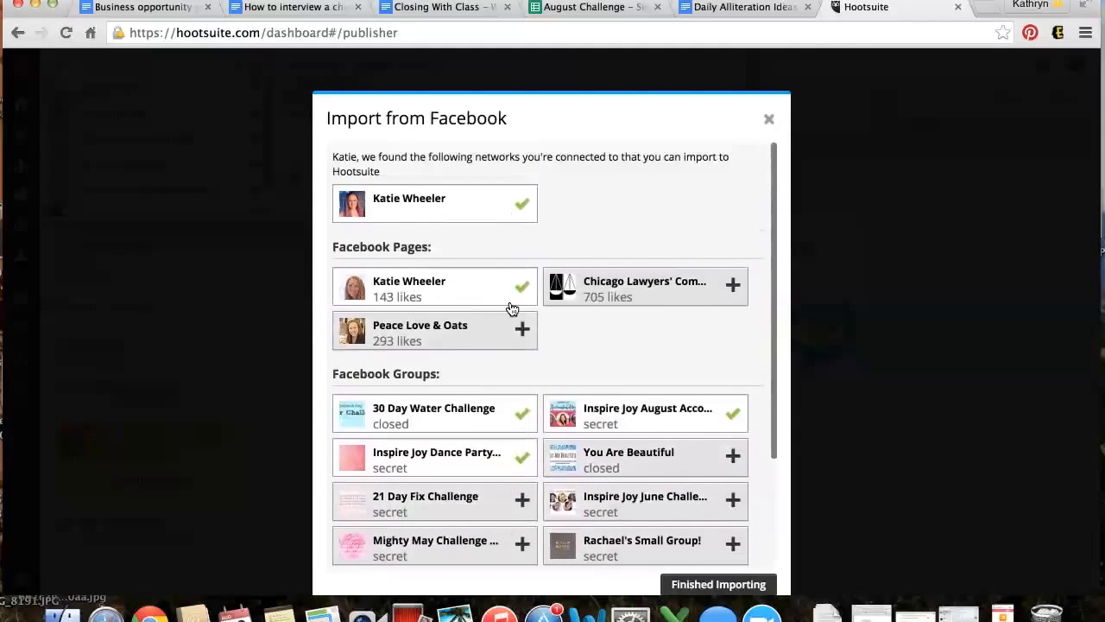
scroll(621, 348, "down", 5)
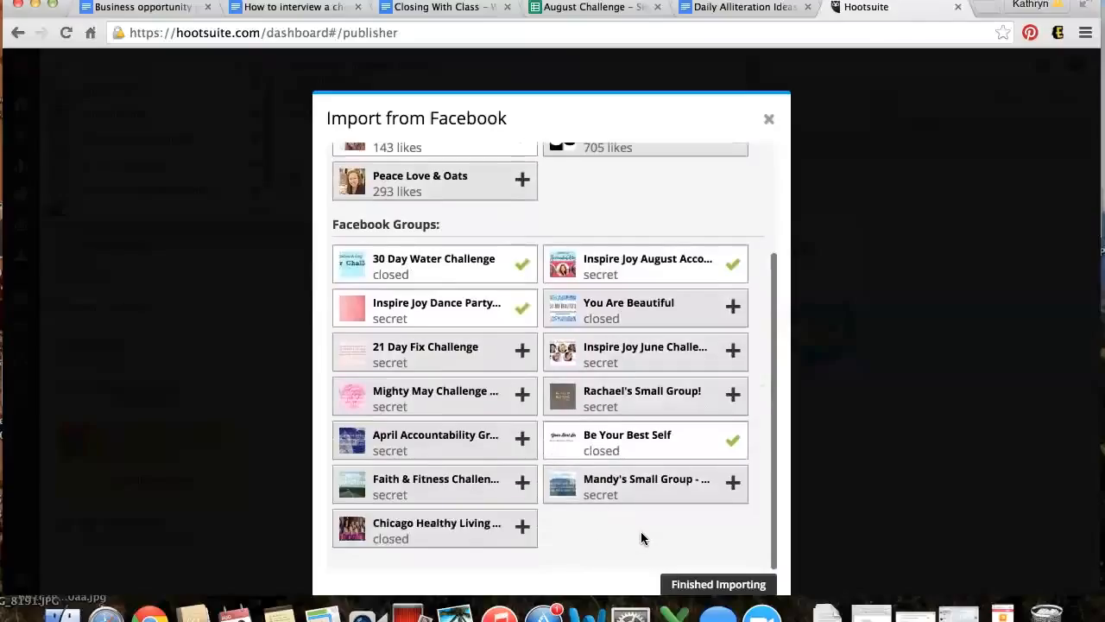
scroll(642, 543, "up", 4)
scroll(642, 551, "down", 2)
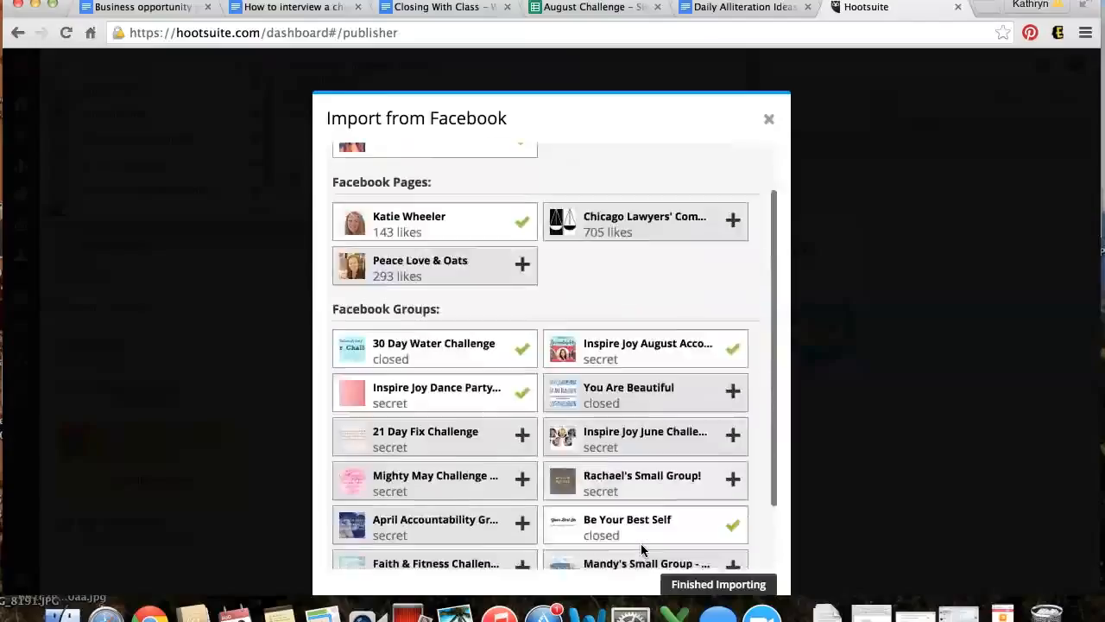
scroll(641, 550, "down", 2)
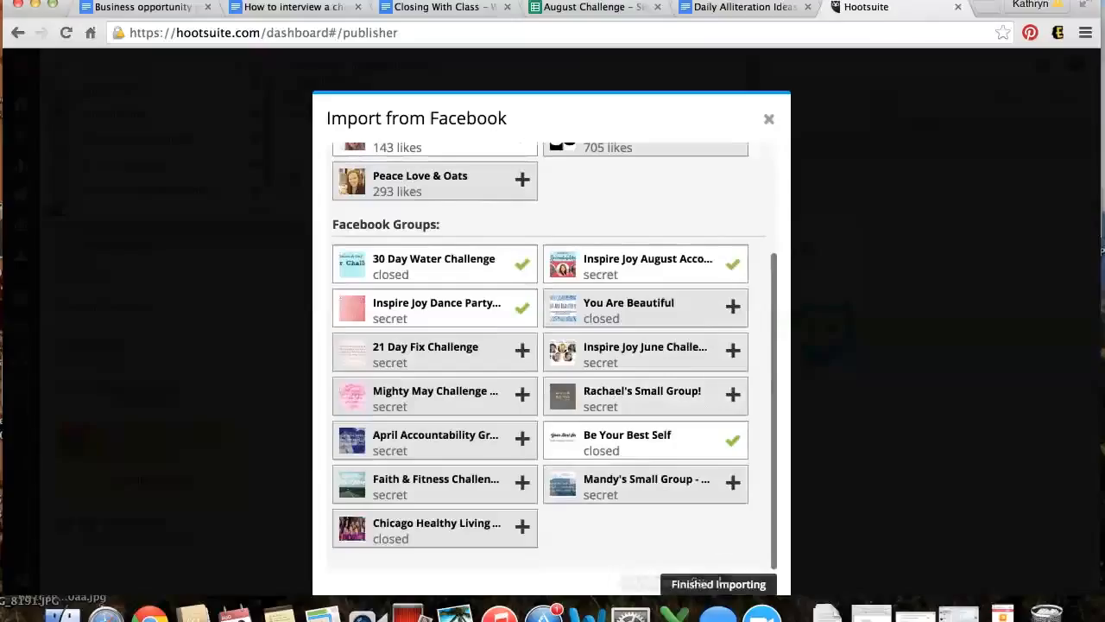
Close the import window and address the post to the August accountability group
left_click(718, 584)
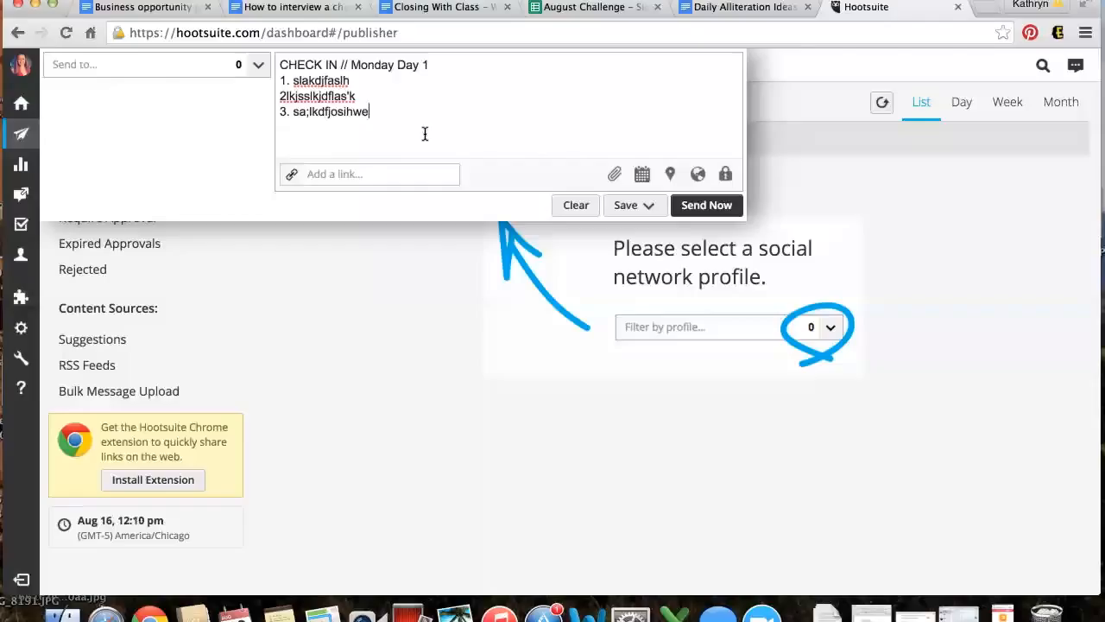
left_click(187, 65)
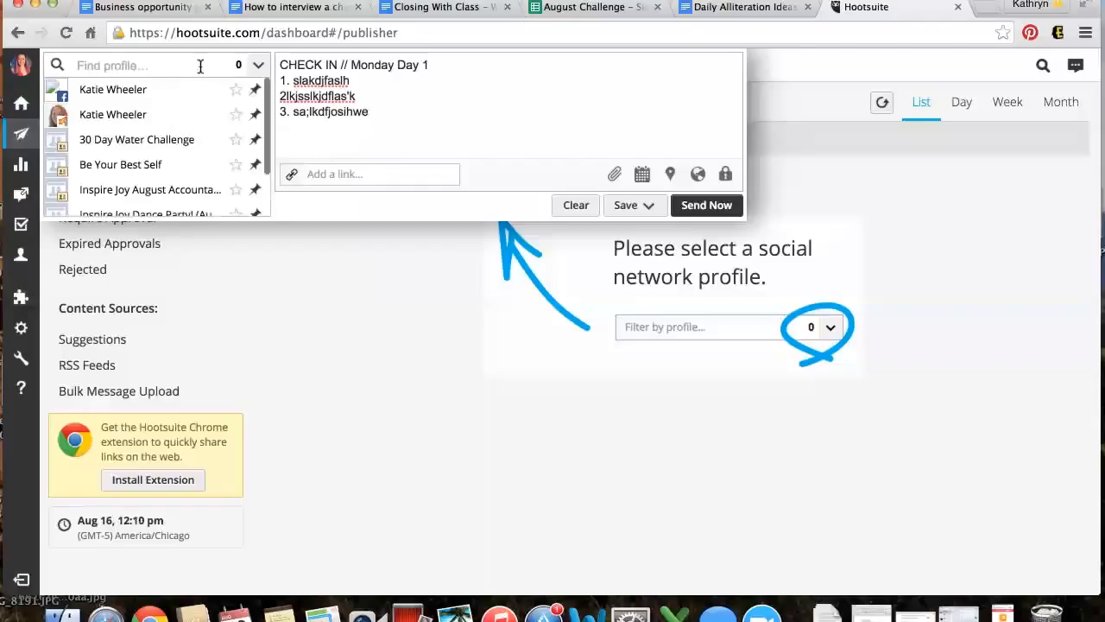
left_click(169, 192)
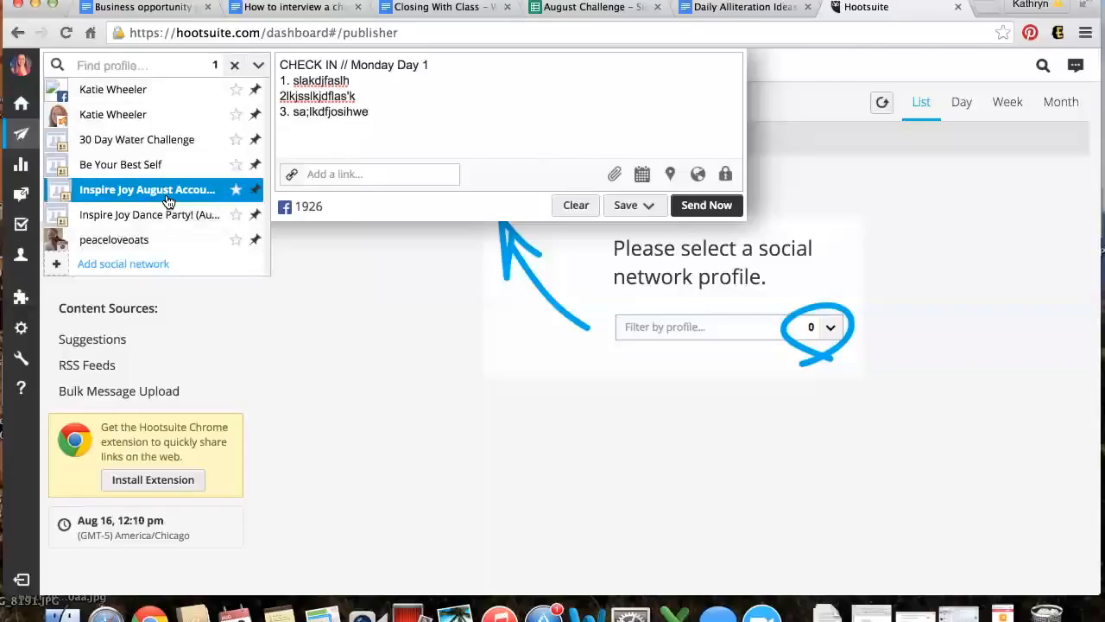
left_click(519, 128)
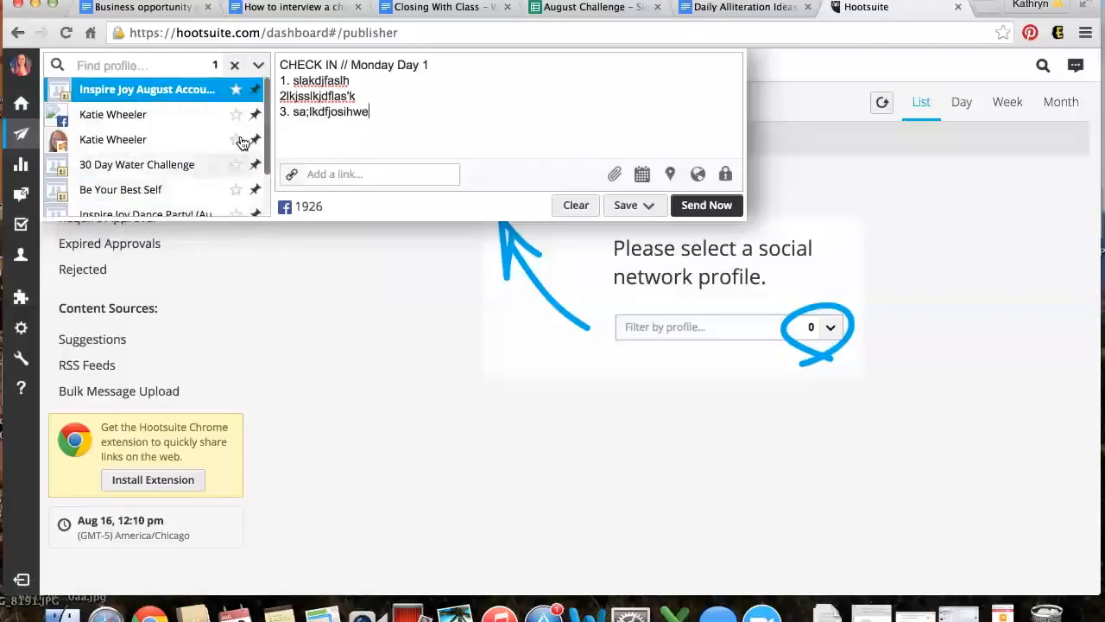
mouse_move(240, 142)
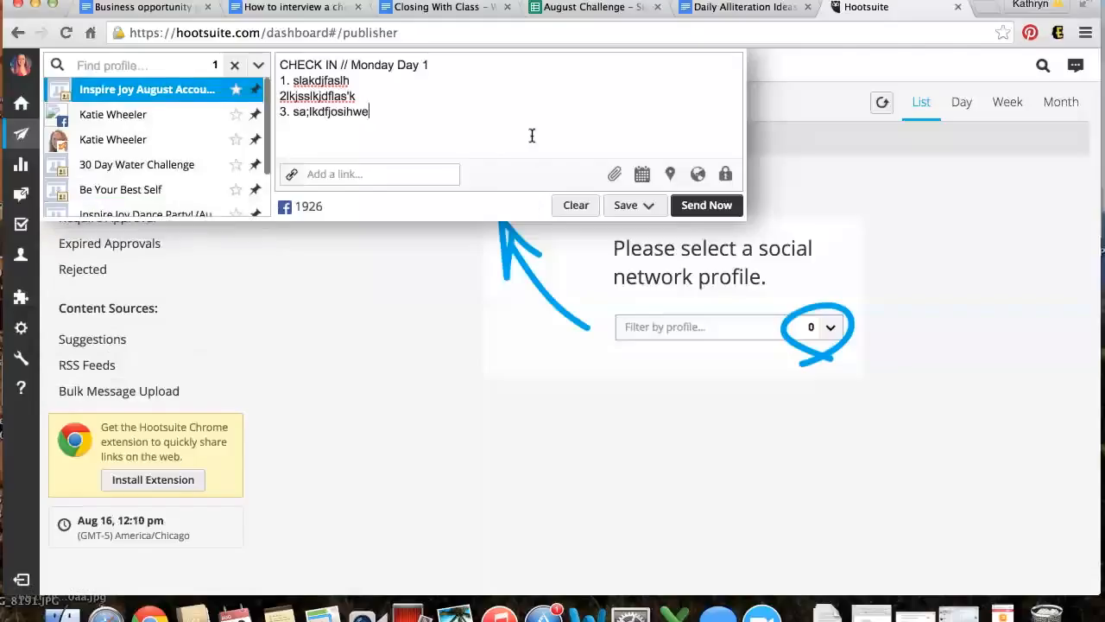
left_click(418, 181)
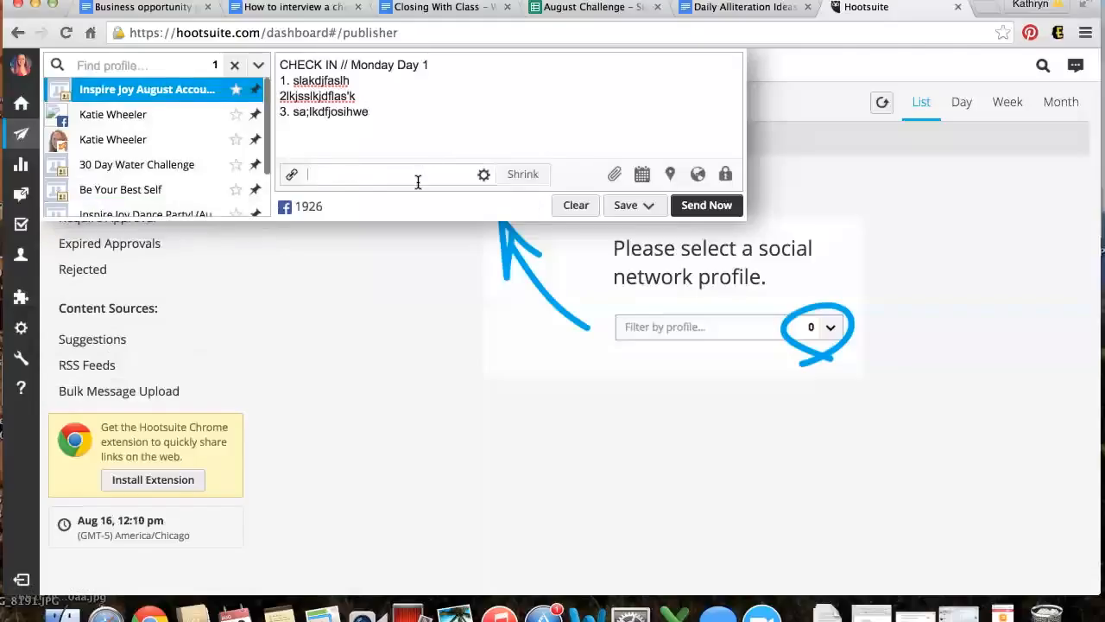
type("hhl")
type("p://www.peec")
type("eloveandoats.com")
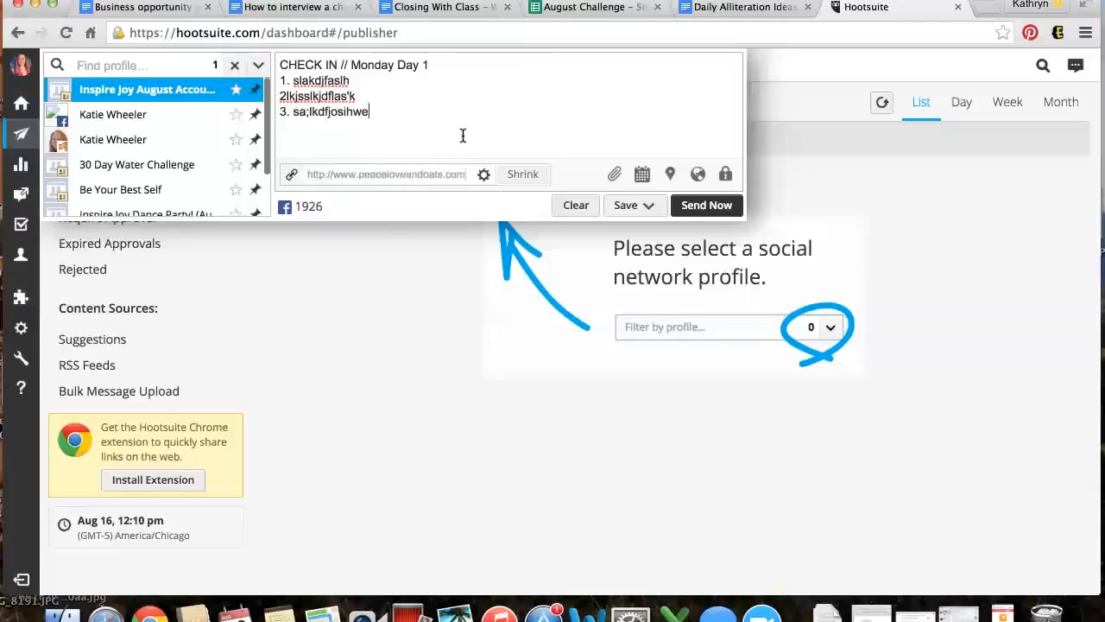
left_click(536, 176)
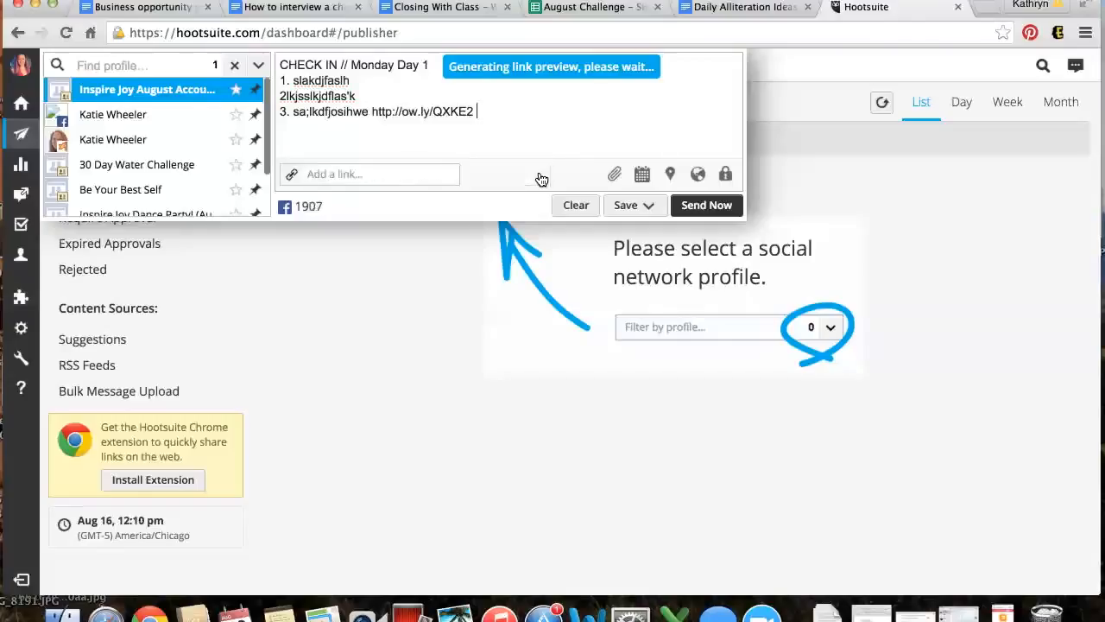
left_click(371, 111)
key("BackSpace")
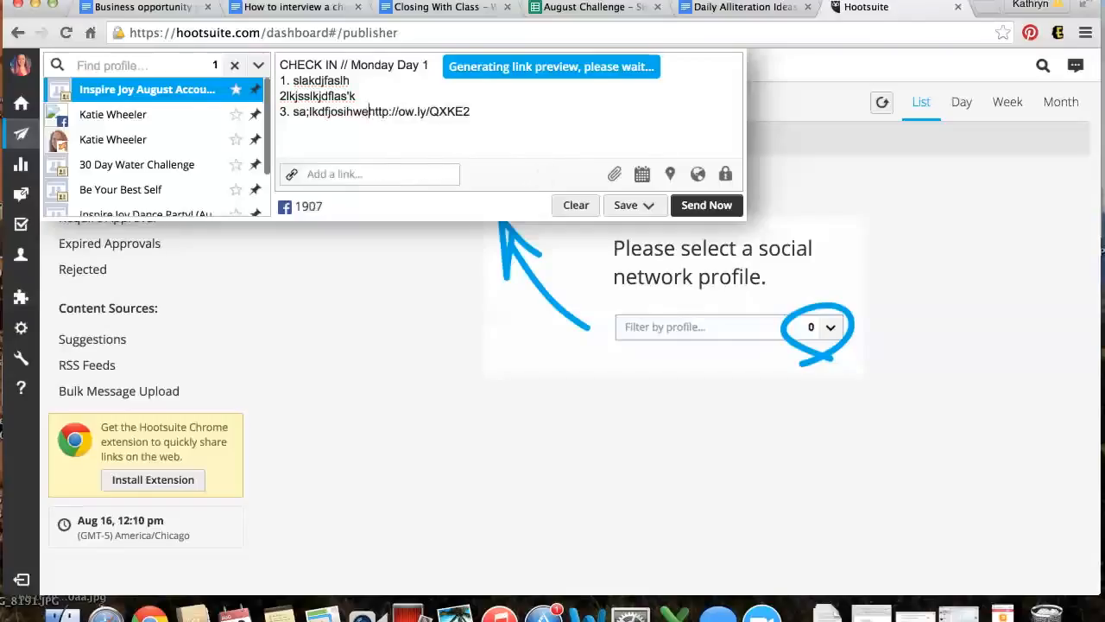
key("Return")
key("Return")
left_click(406, 142)
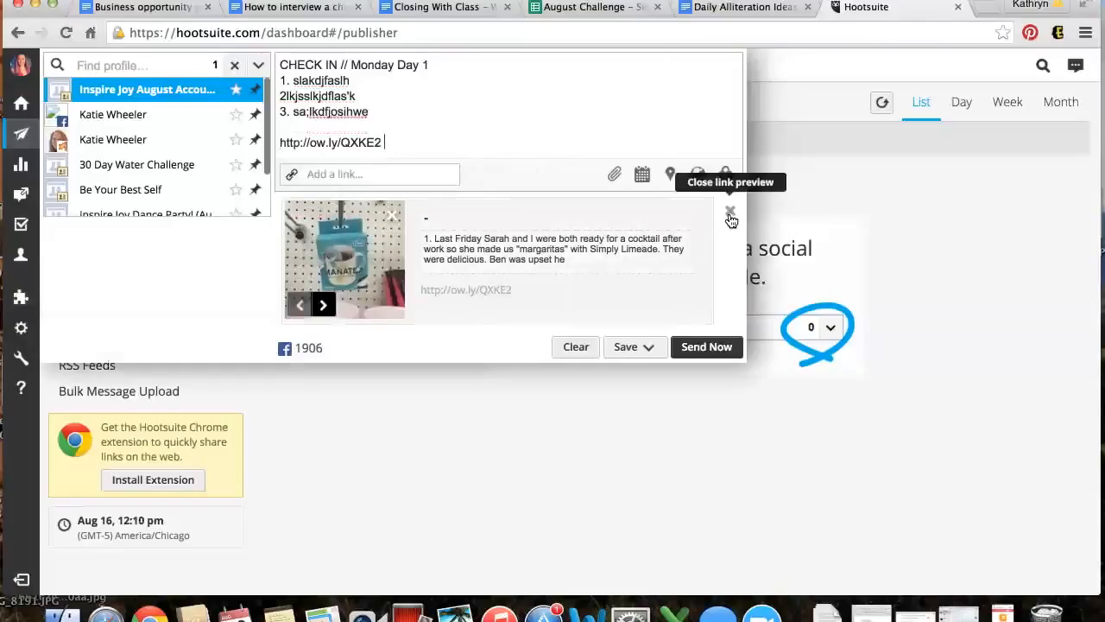
left_click(323, 306)
left_click(323, 306)
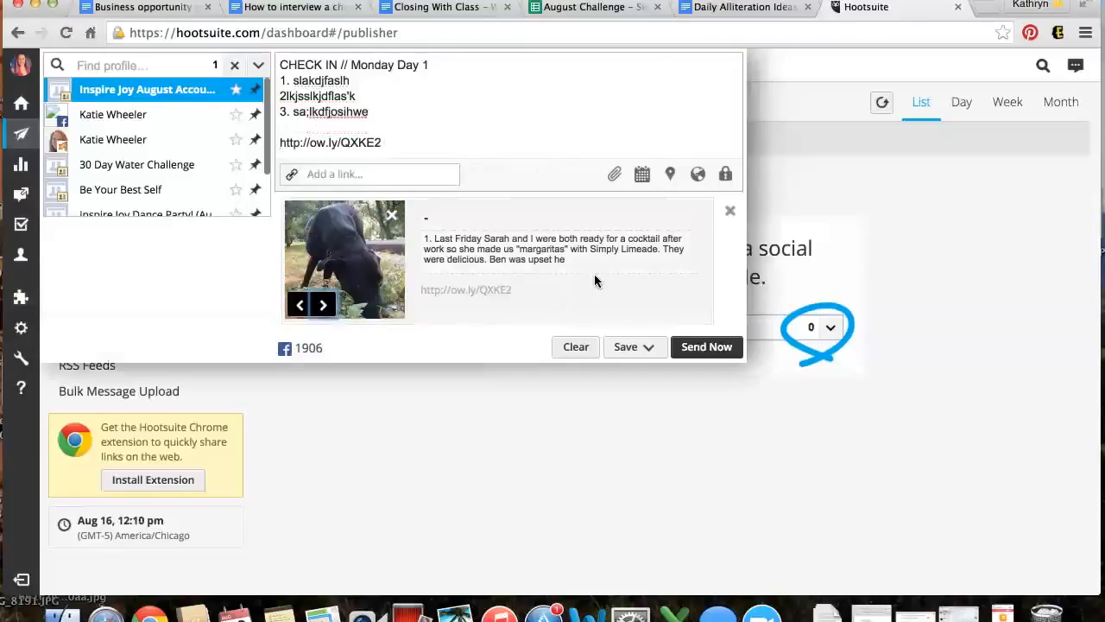
Upload god's plans 2.jpg from the Desktop as the post's image and check Privacy Options
left_click(613, 175)
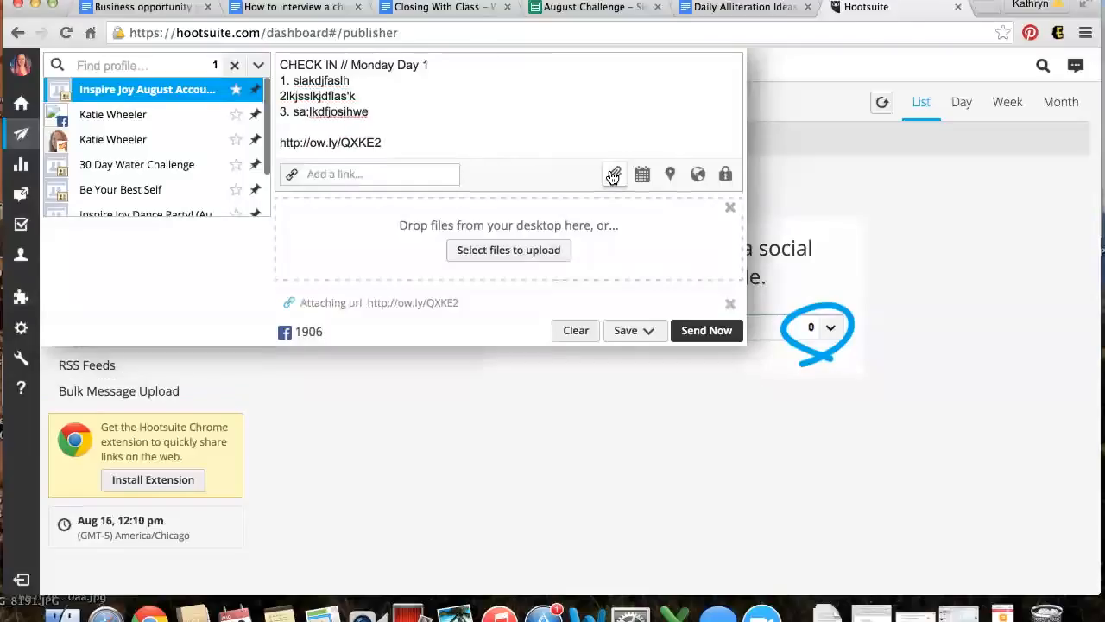
left_click(527, 256)
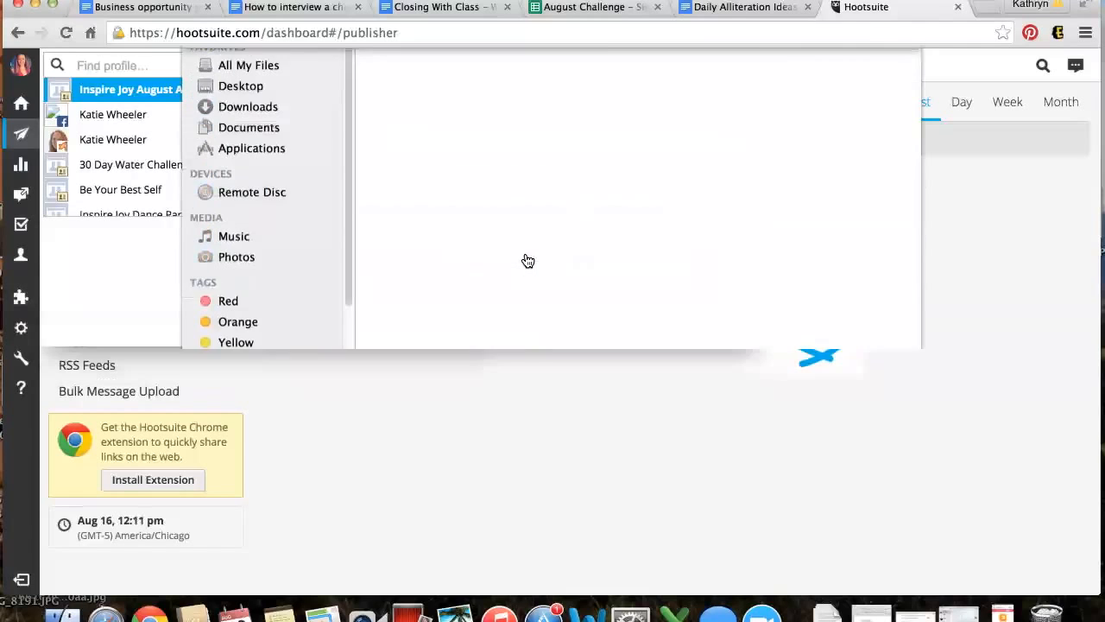
left_click(289, 131)
scroll(515, 262, "down", 5)
double_click(531, 252)
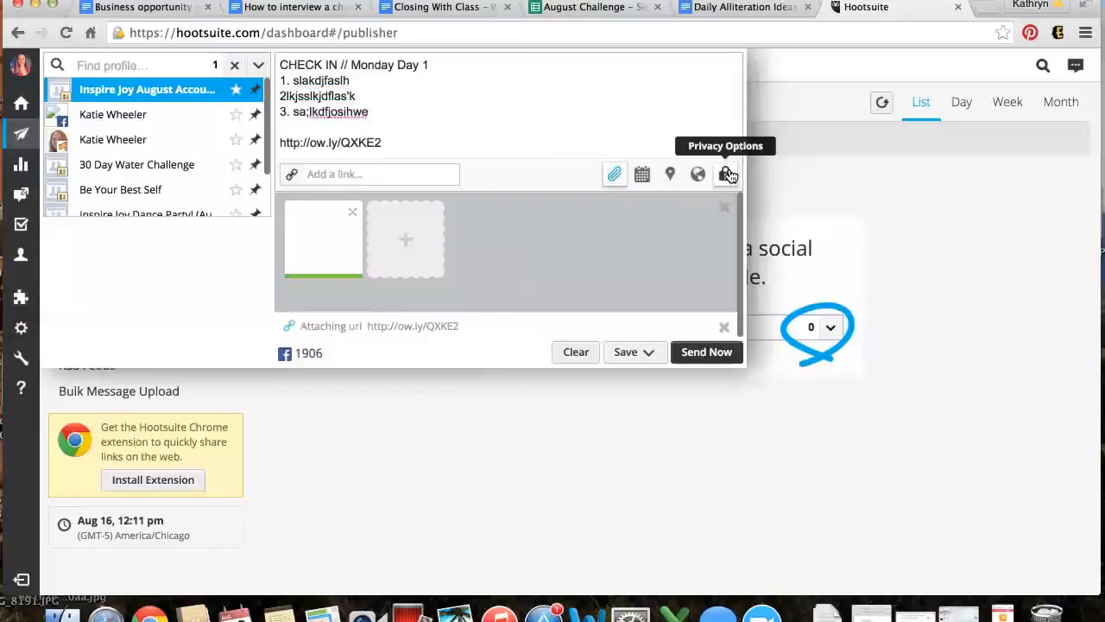
left_click(726, 175)
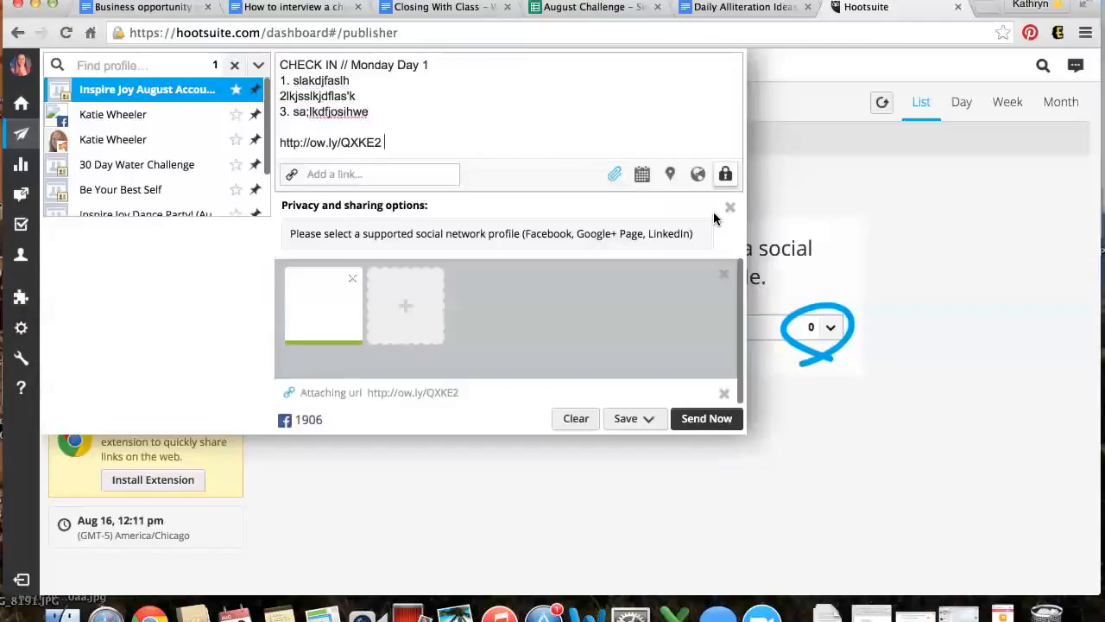
left_click(730, 208)
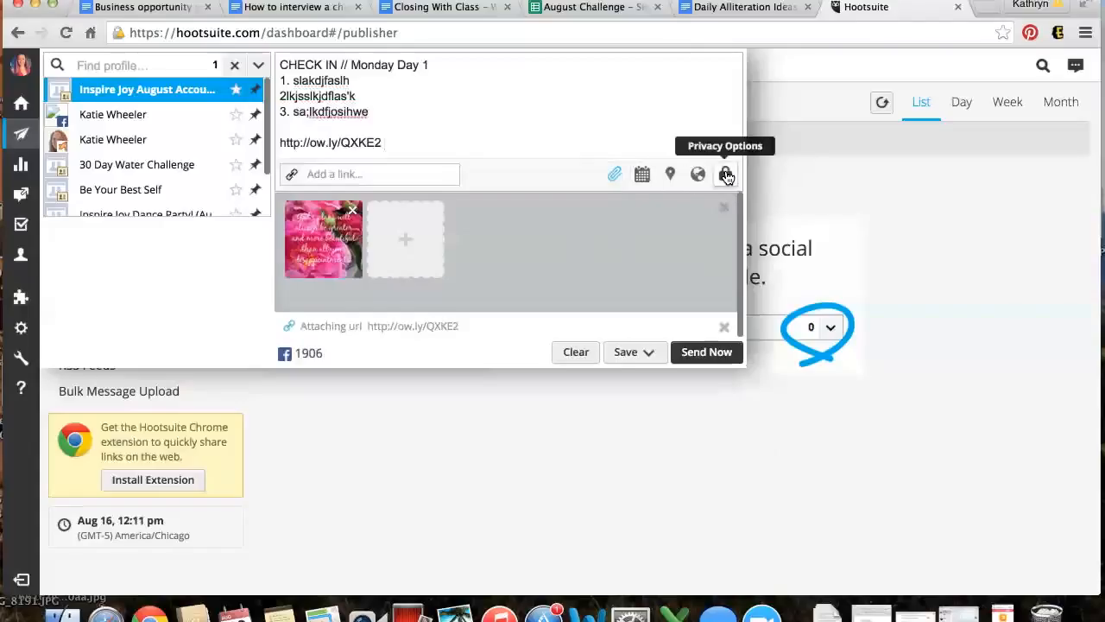
Set the scheduled send time to 5:00 PM
left_click(641, 177)
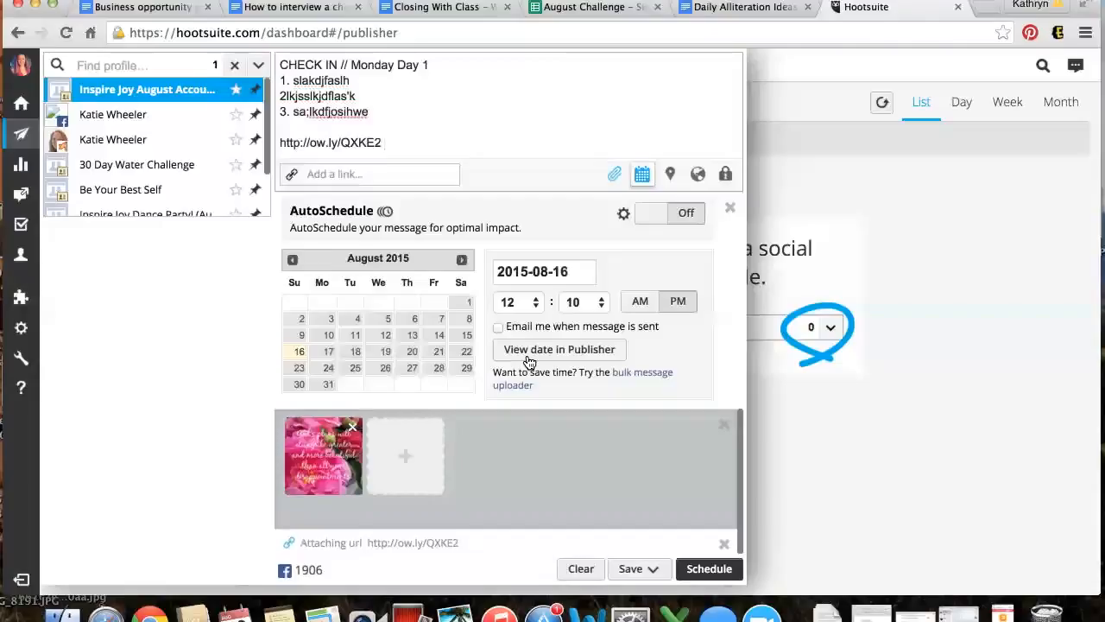
left_click(537, 307)
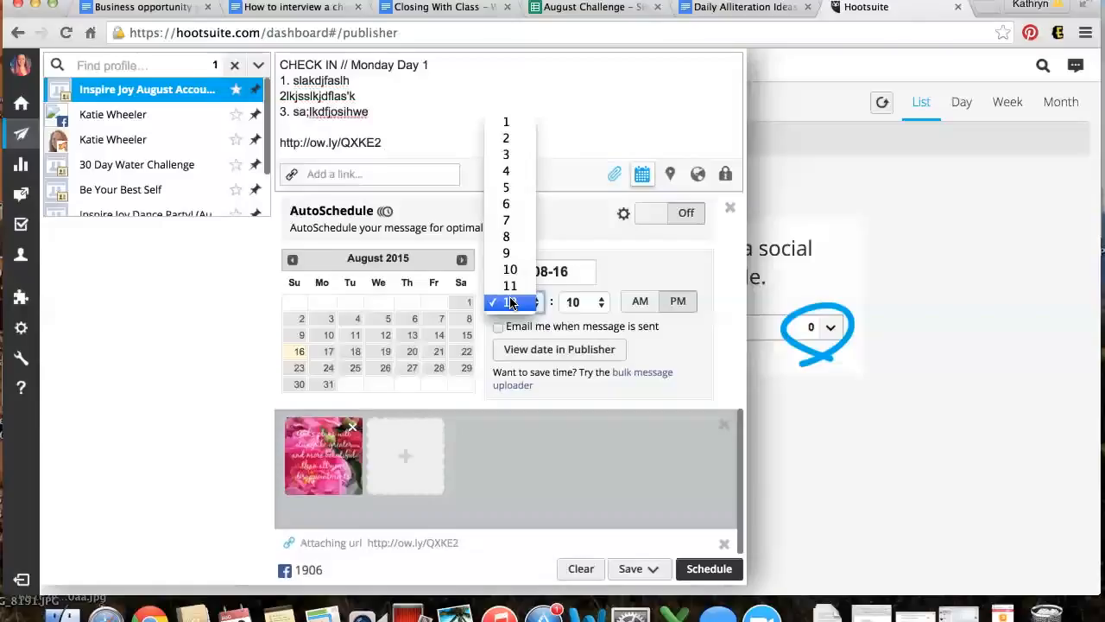
left_click(519, 174)
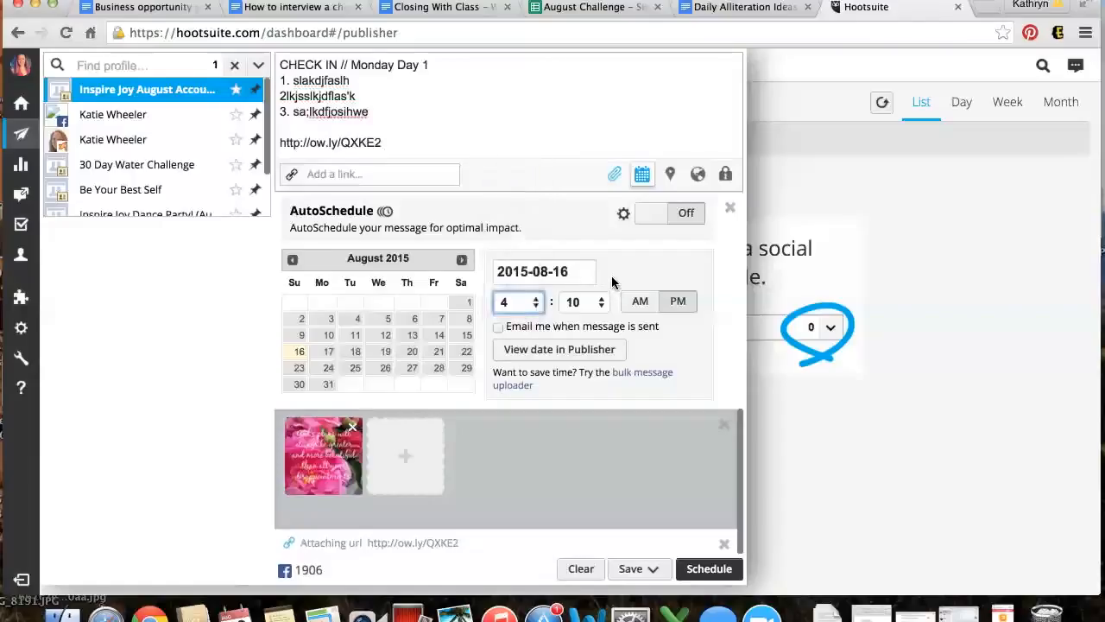
left_click(531, 301)
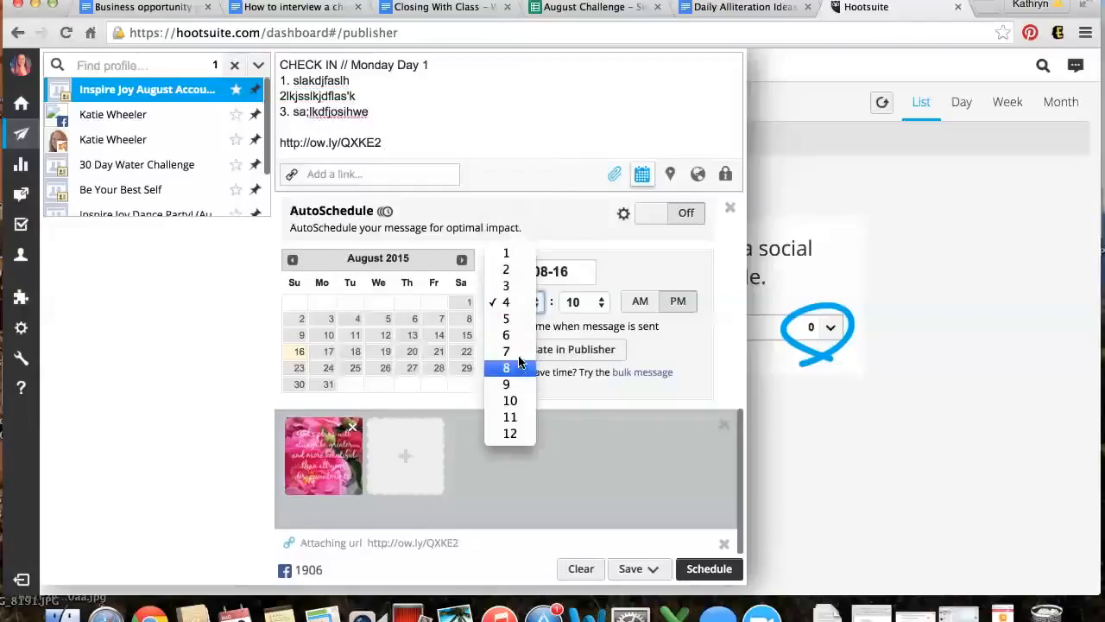
left_click(514, 319)
left_click(603, 303)
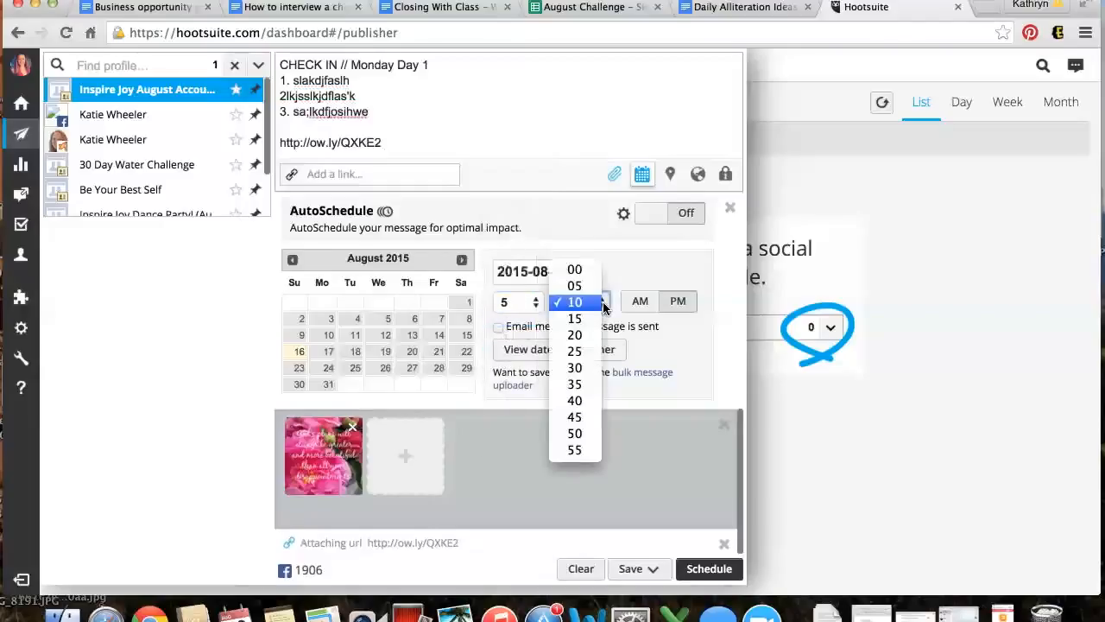
left_click(574, 270)
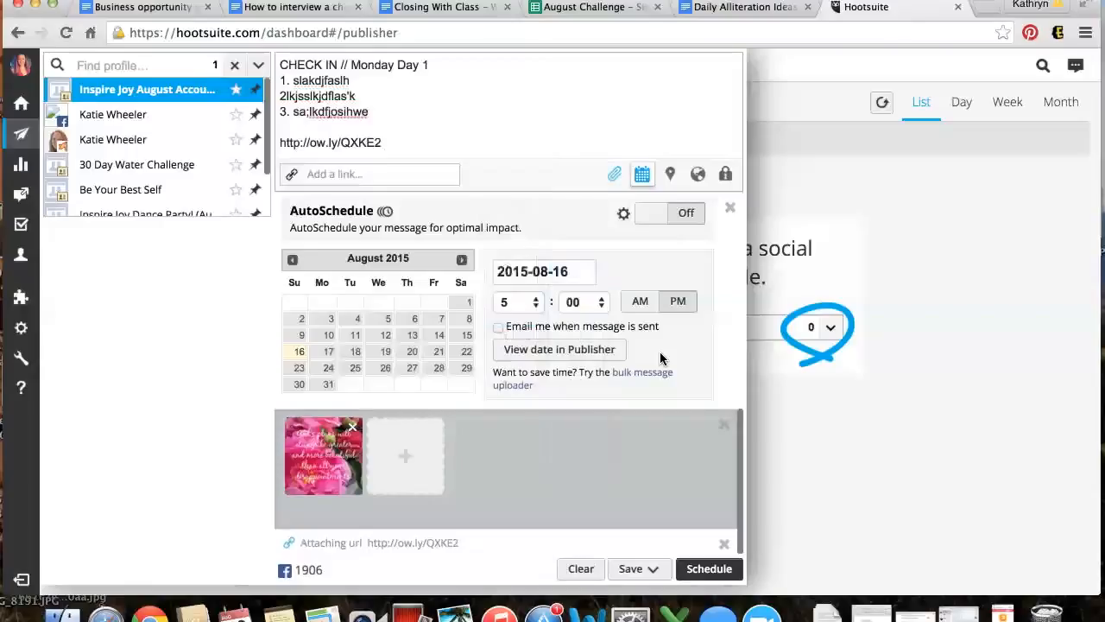
left_click(644, 304)
left_click(679, 304)
left_click(570, 271)
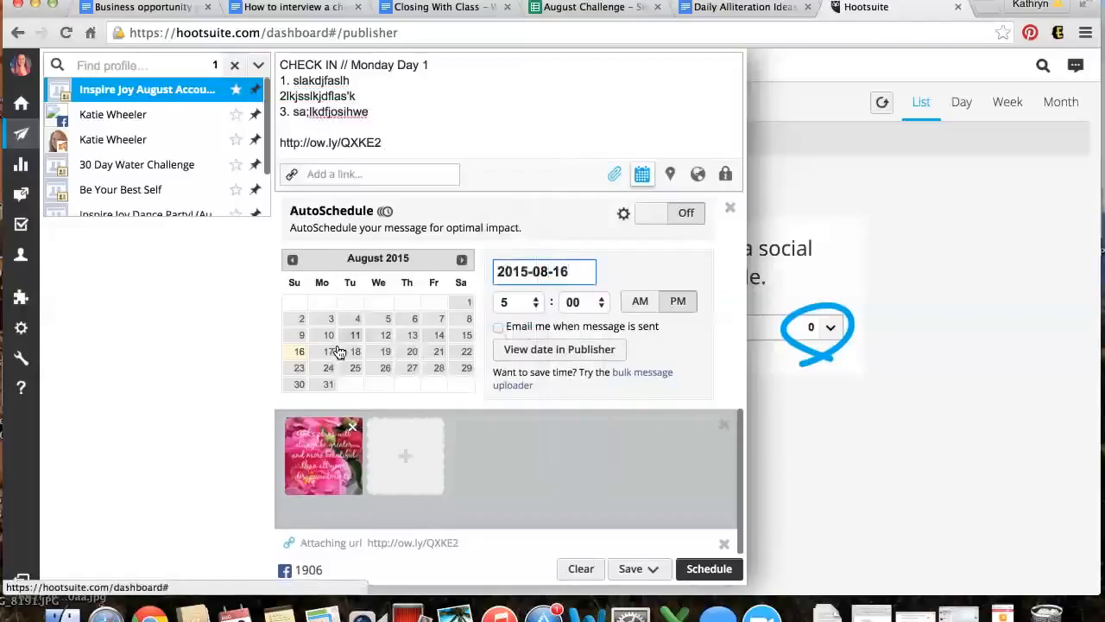
Choose August 17, 2015 in the calendar and schedule the post
left_click(461, 260)
left_click(462, 259)
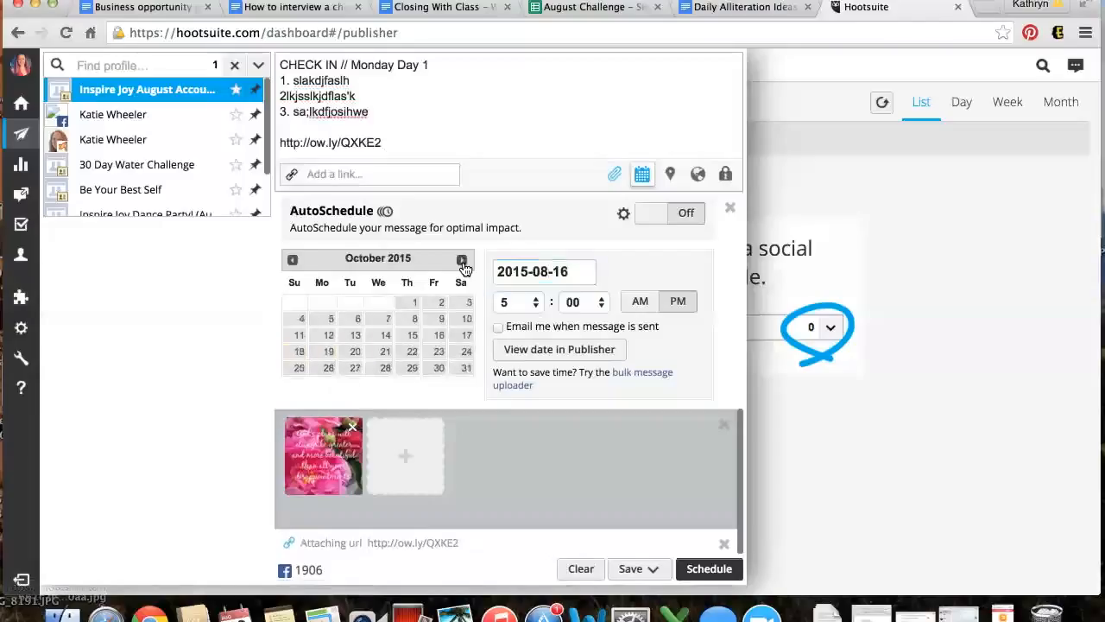
left_click(291, 260)
left_click(292, 259)
left_click(328, 354)
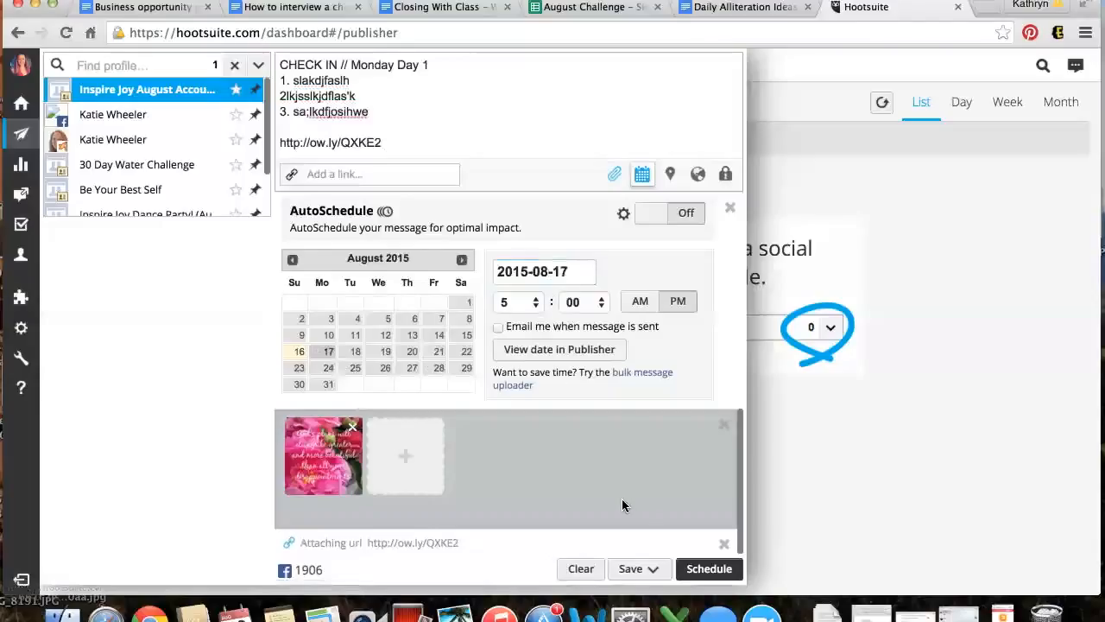
left_click(709, 569)
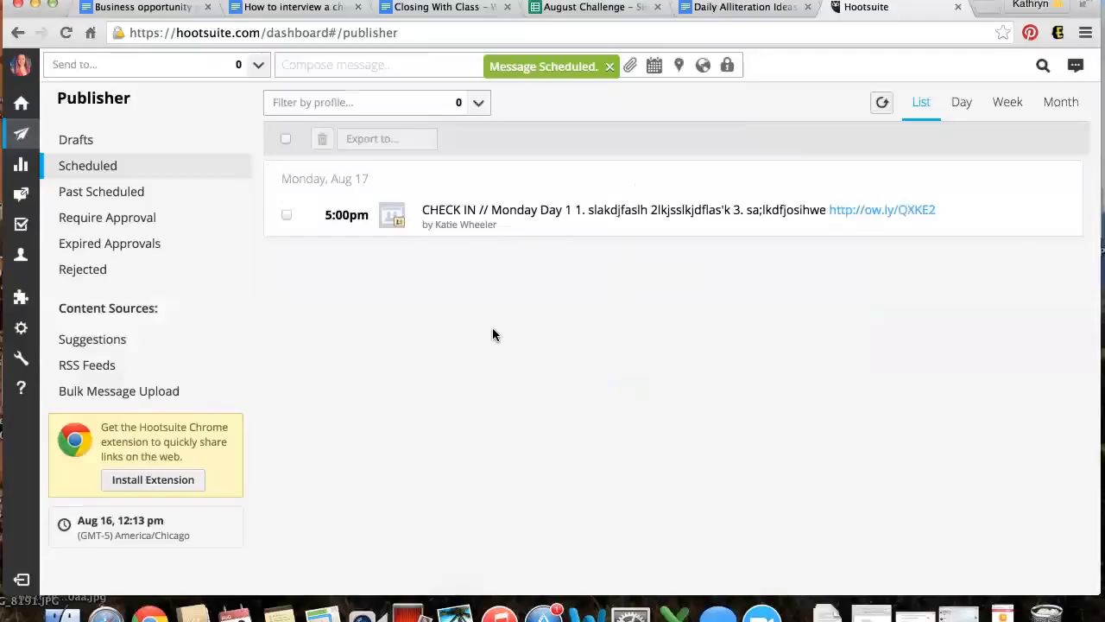
left_click(418, 102)
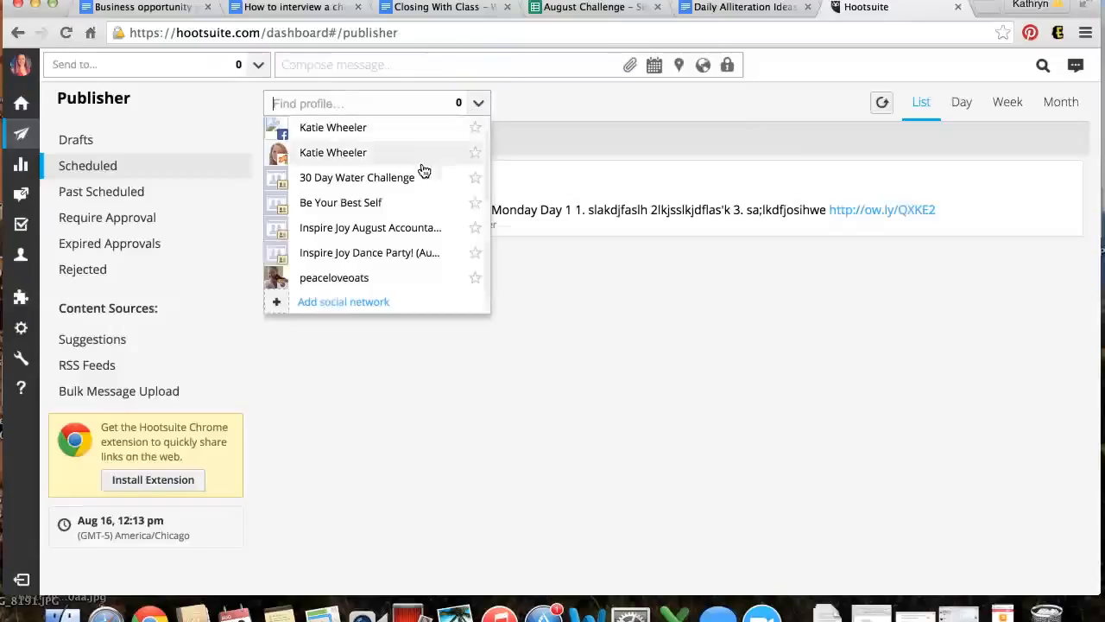
left_click(653, 335)
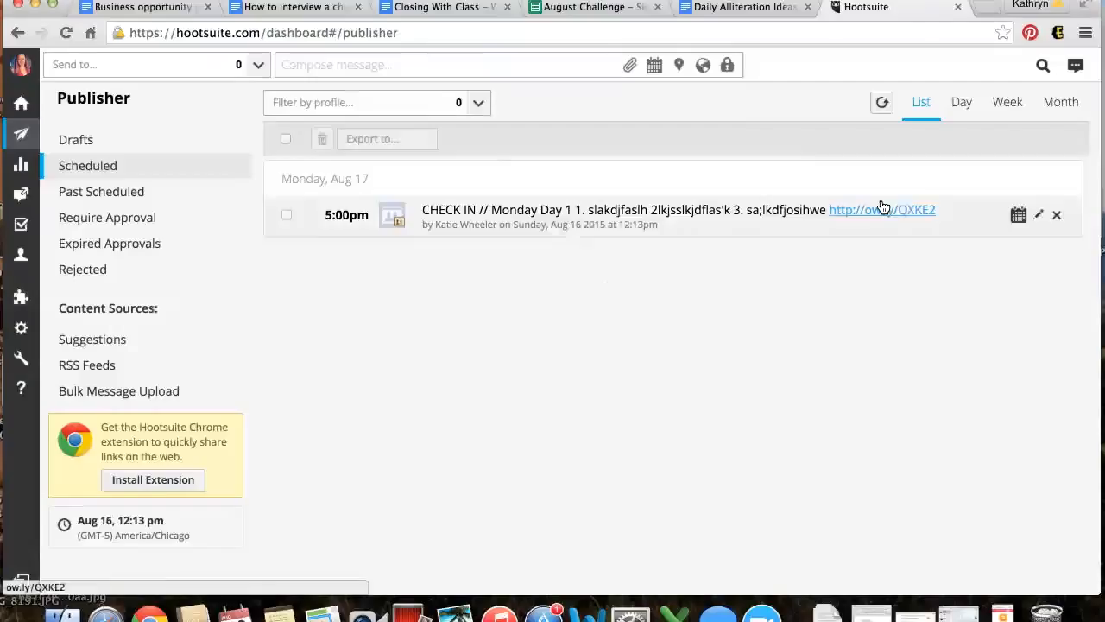
left_click(1039, 217)
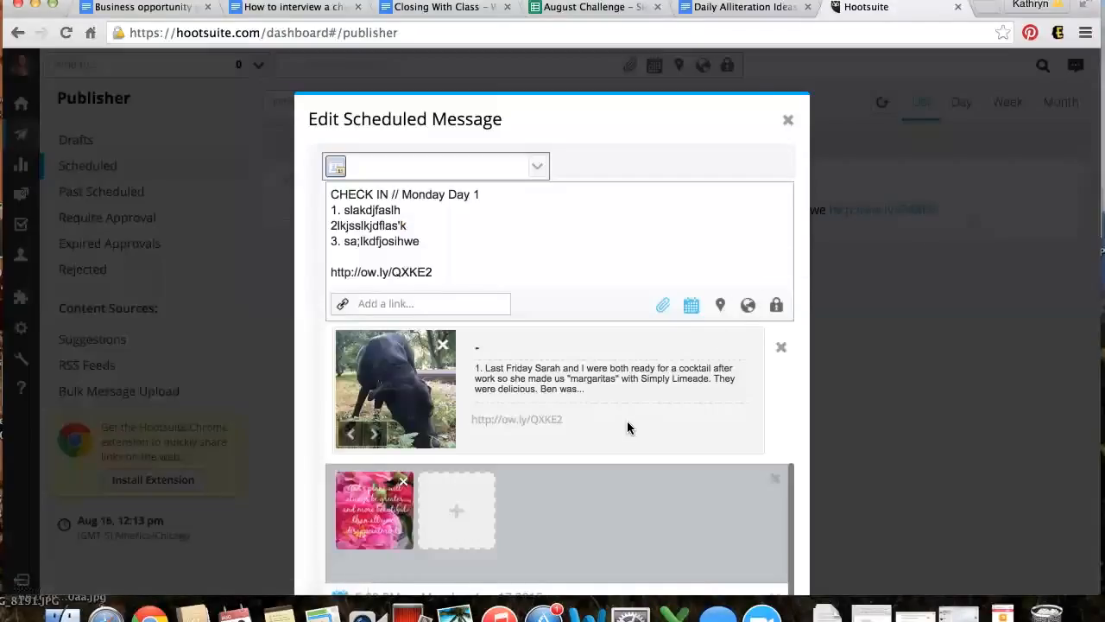
left_click(787, 120)
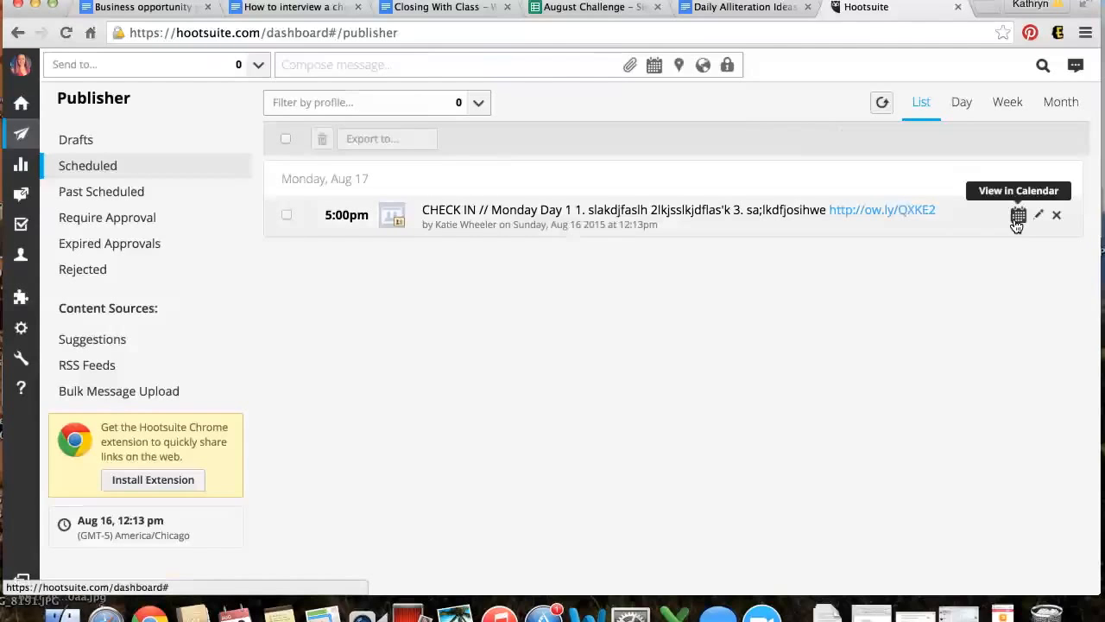
left_click(1017, 216)
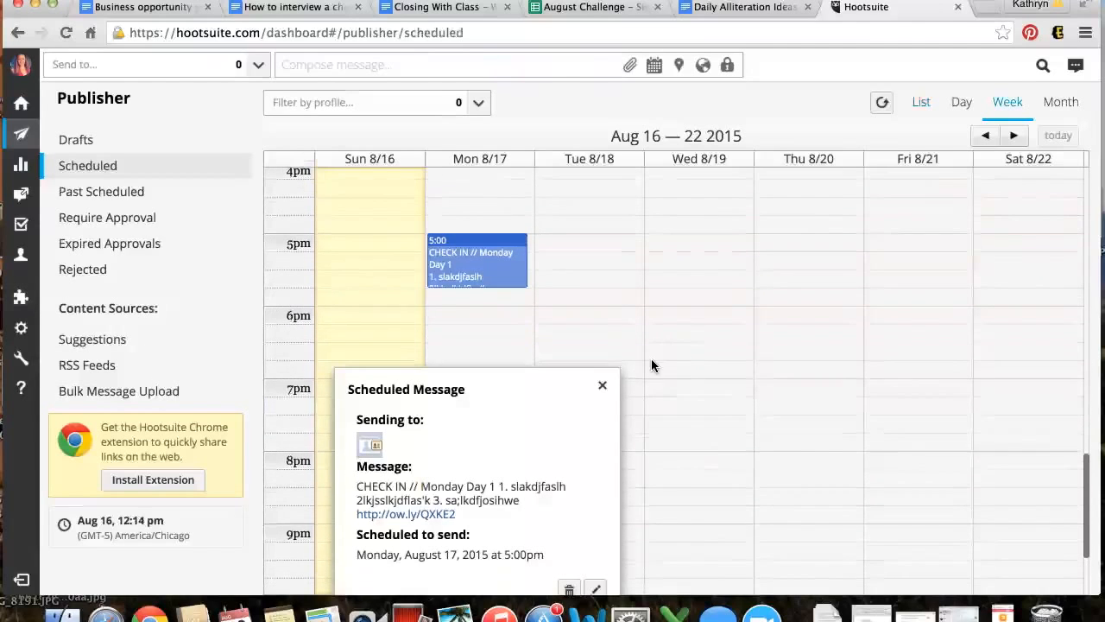
left_click(602, 385)
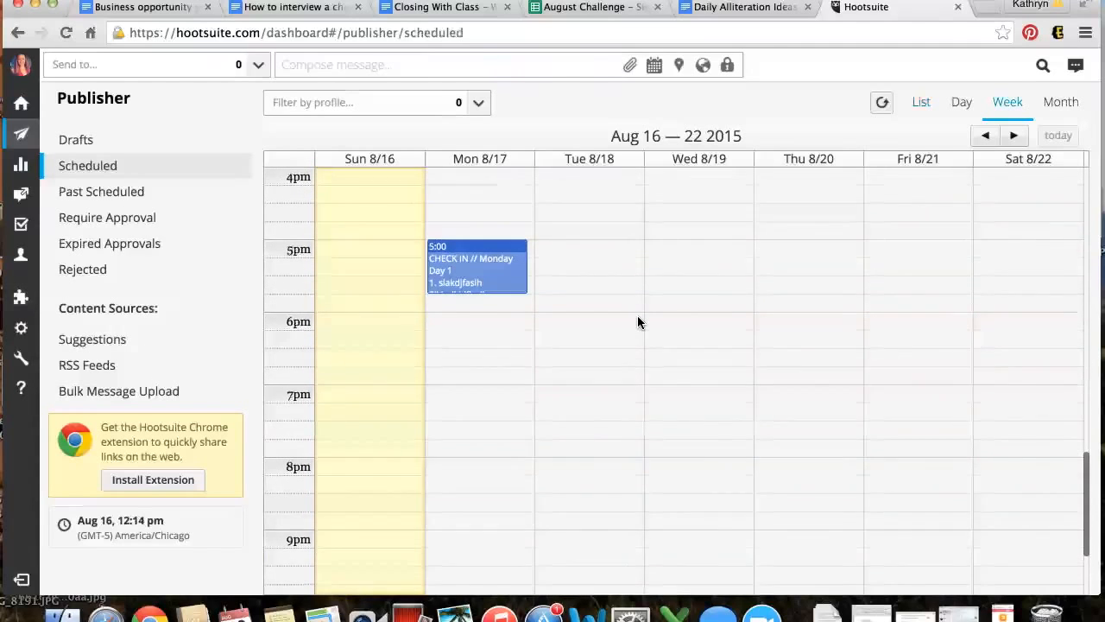
scroll(638, 322, "up", 2)
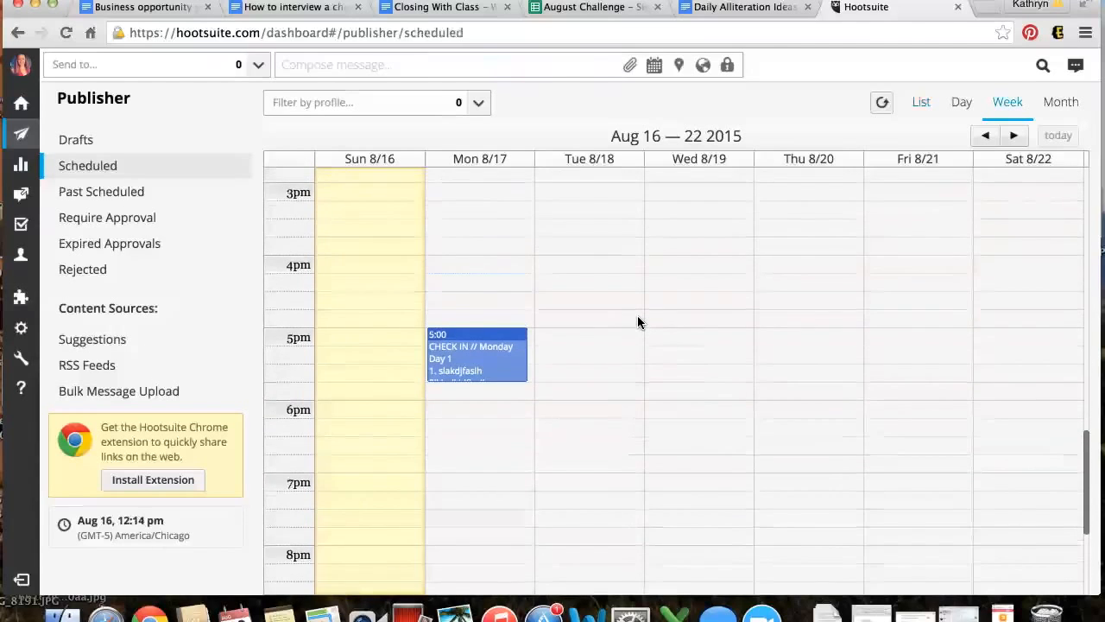
left_click(982, 139)
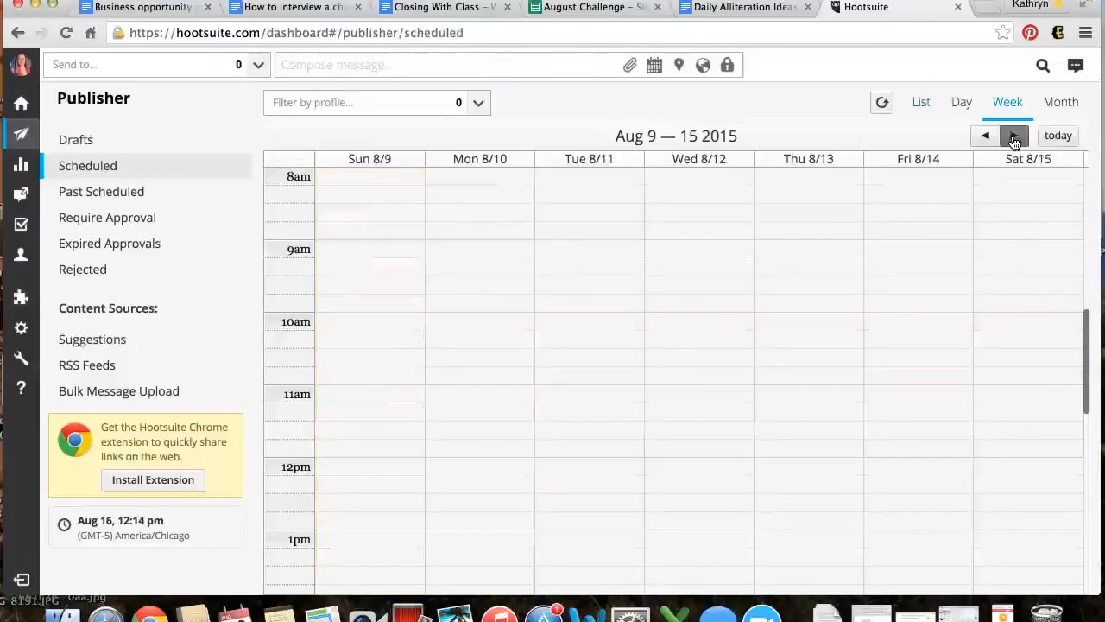
left_click(1013, 135)
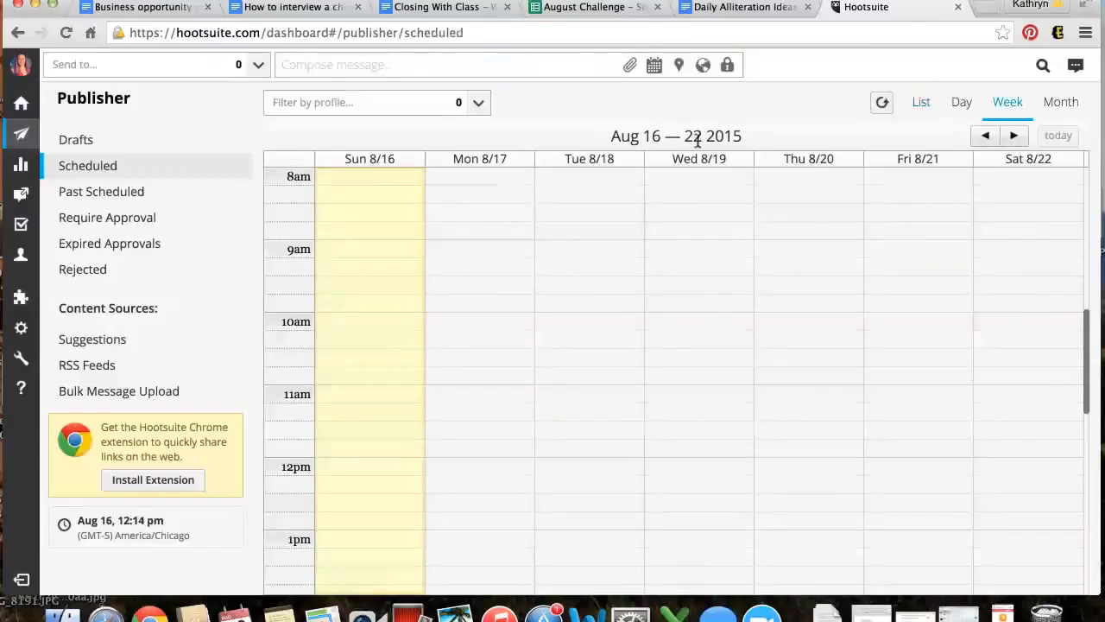
left_click(473, 105)
left_click(473, 105)
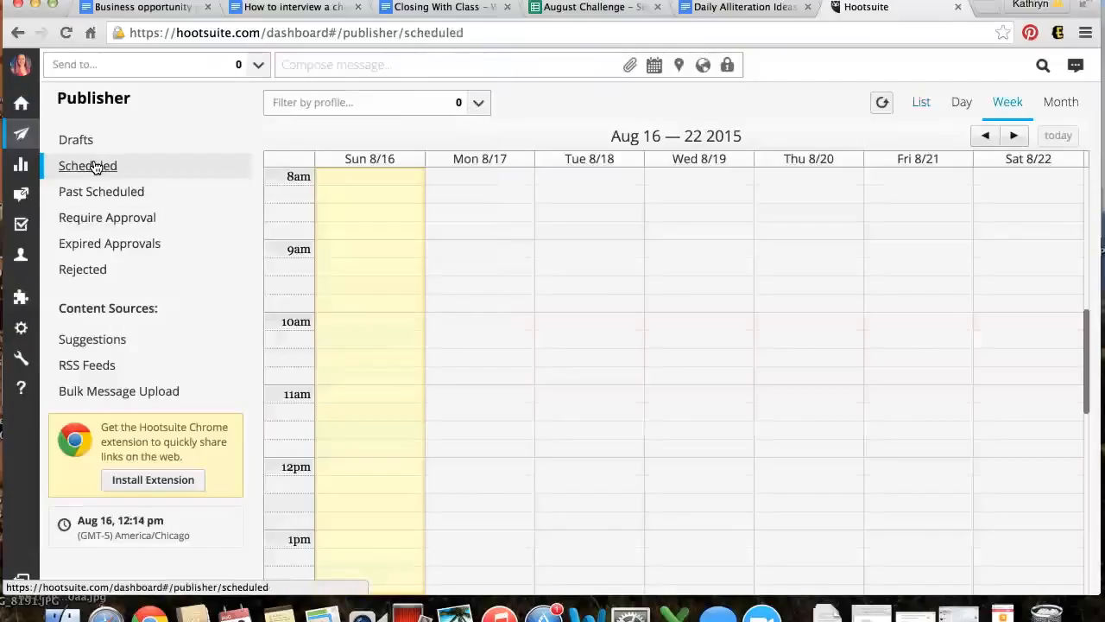
left_click(925, 105)
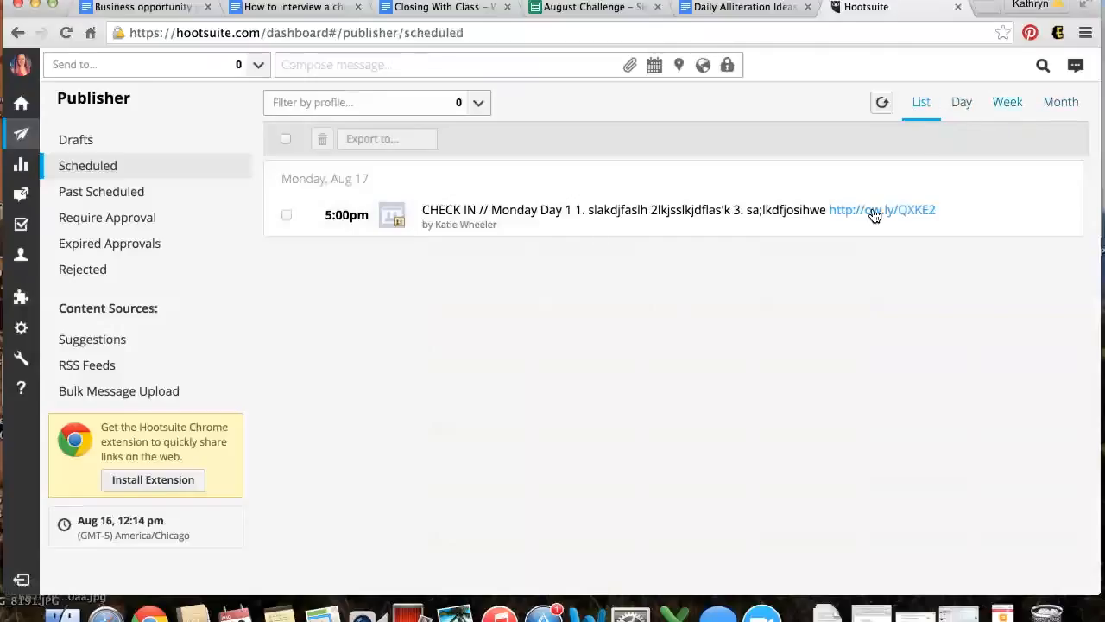
Delete the scheduled CHECK IN post and confirm the deletion
mouse_move(915, 219)
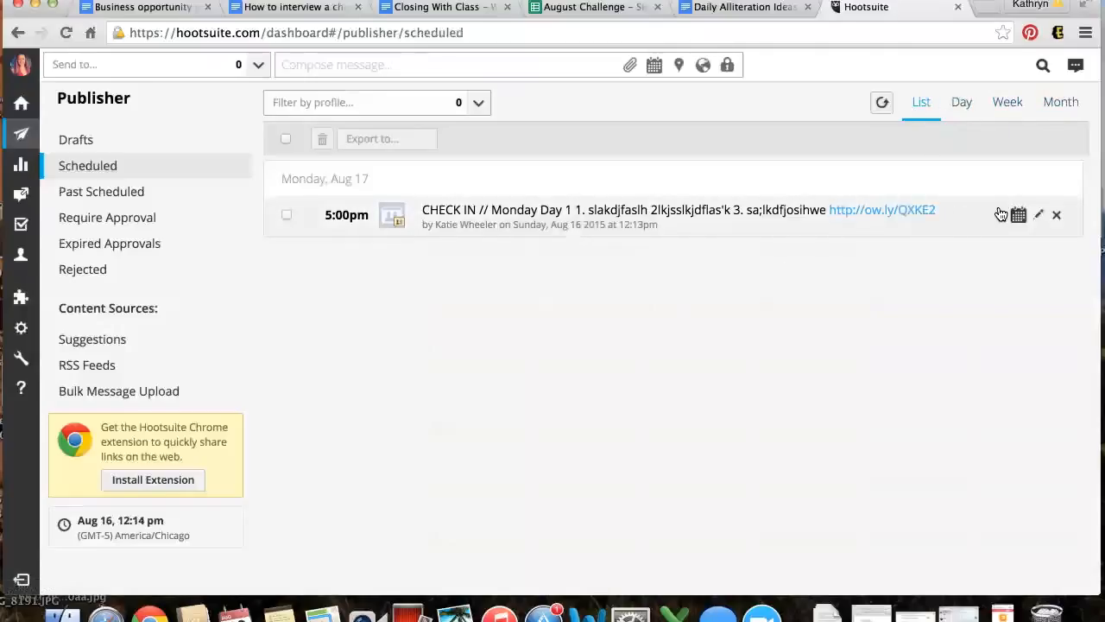
left_click(1058, 216)
left_click(682, 211)
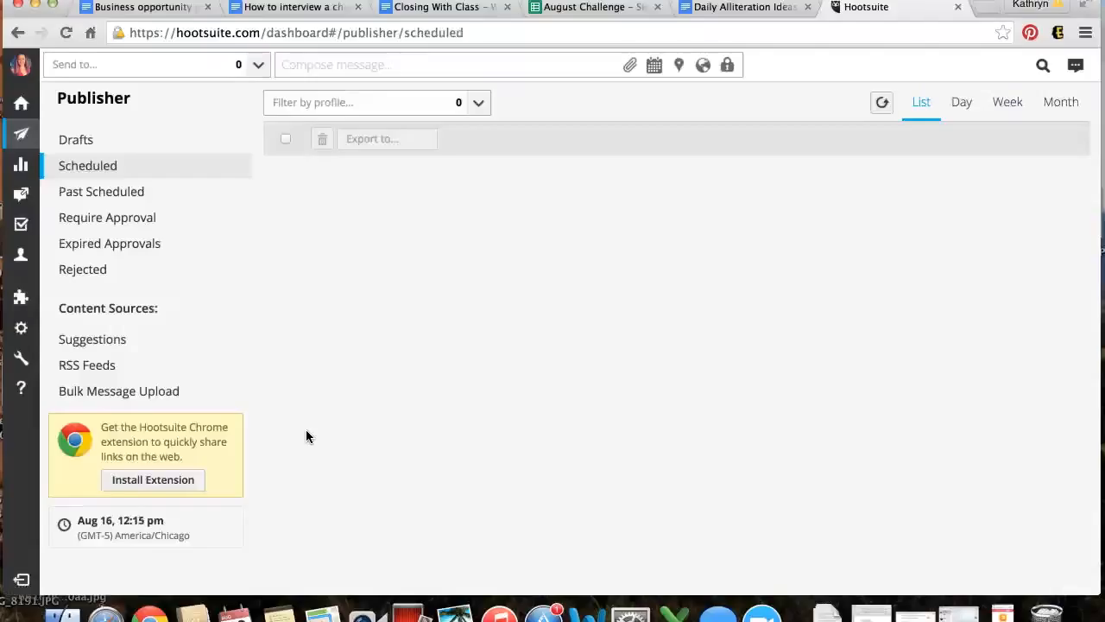
mouse_move(17, 199)
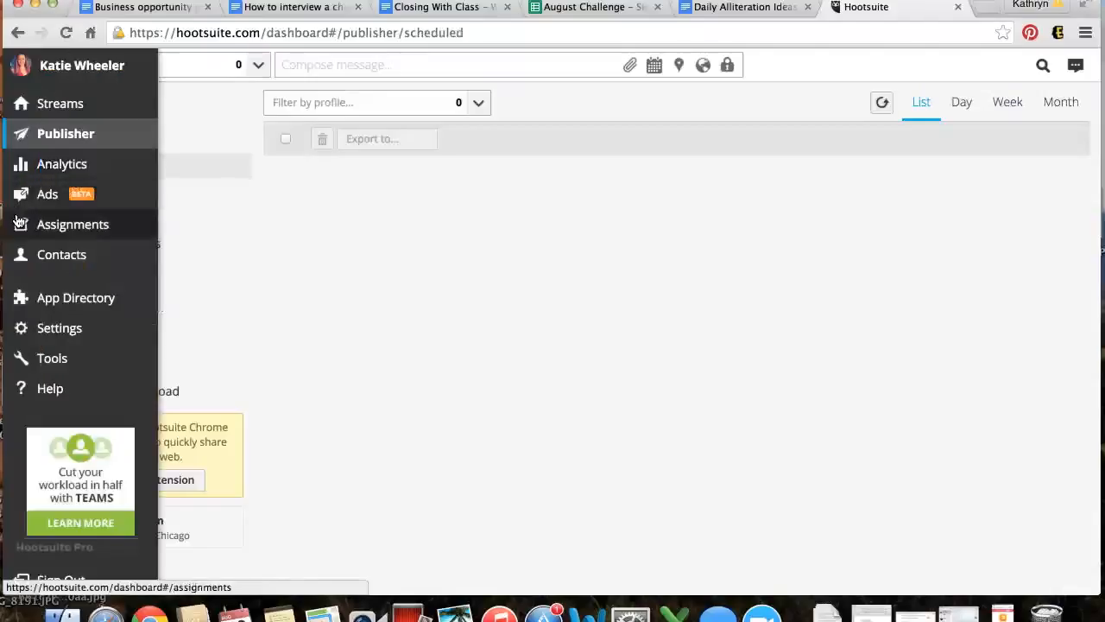
mouse_move(21, 356)
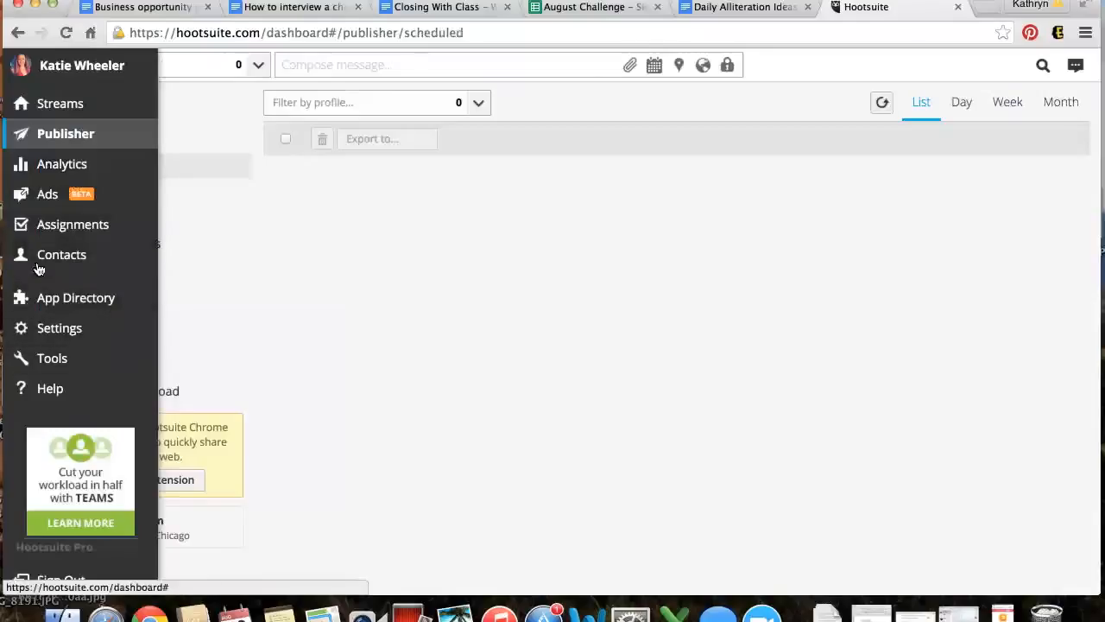